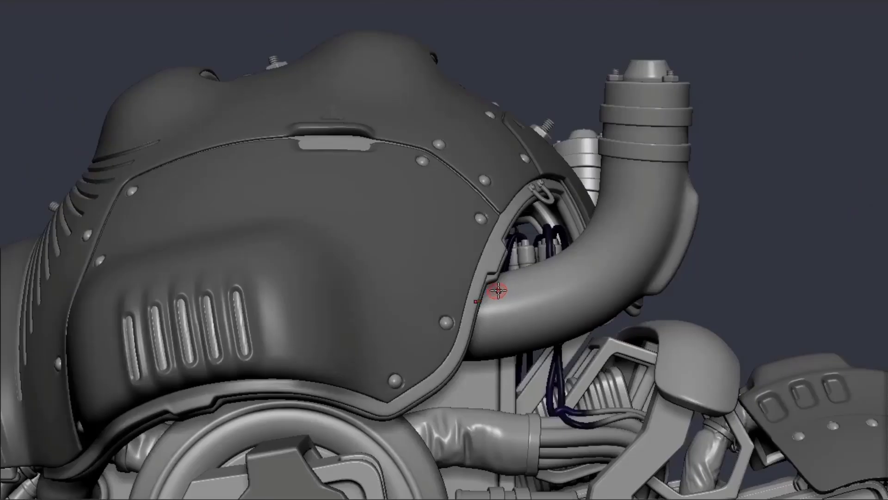
Step: Draw strokes of rivets along the upper and lower sides of the curved exhaust pipe on the robot's body
drag(498, 290, 520, 347)
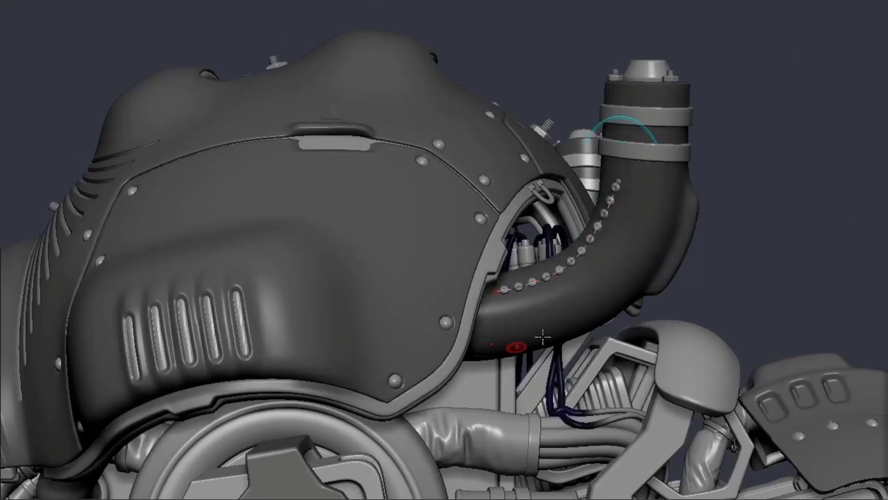
click(504, 344)
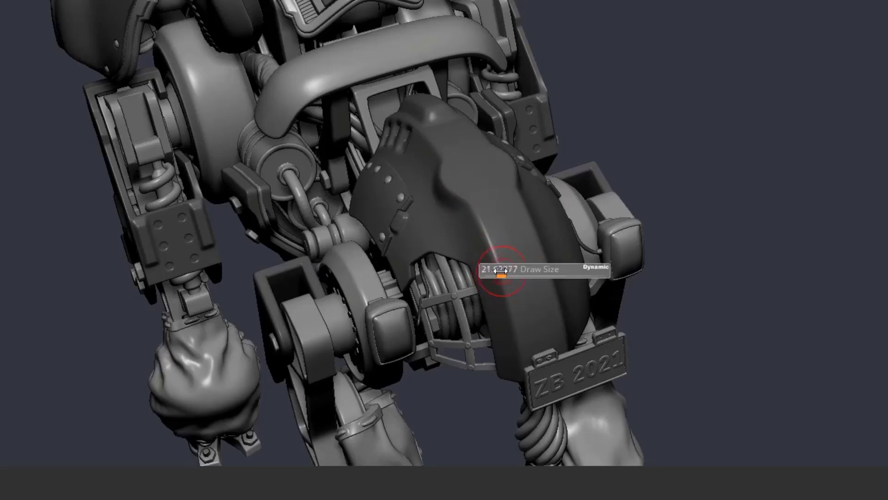
Step: Adjust the draw size and draw two horizontal strokes, one above the other, across the robot's flat snout plate
drag(469, 208, 489, 268)
mouse_move(300, 165)
mouse_down()
mouse_move(413, 174)
mouse_move(499, 166)
mouse_up()
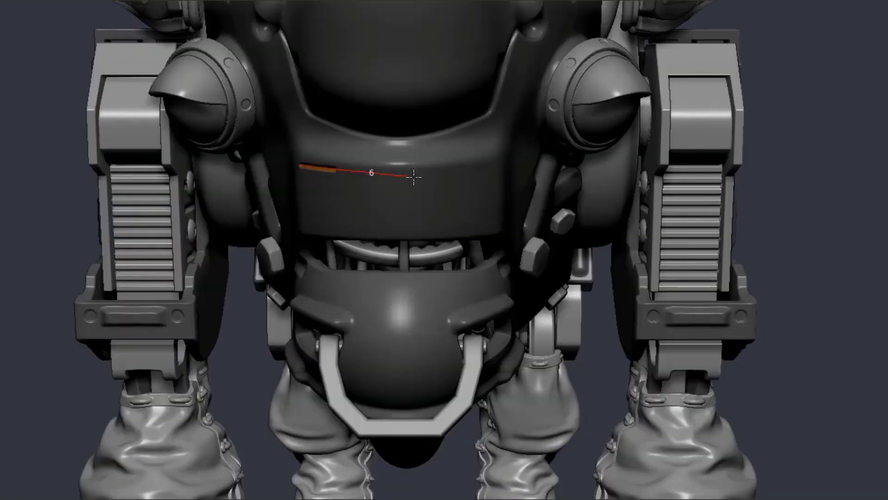
drag(303, 230, 571, 225)
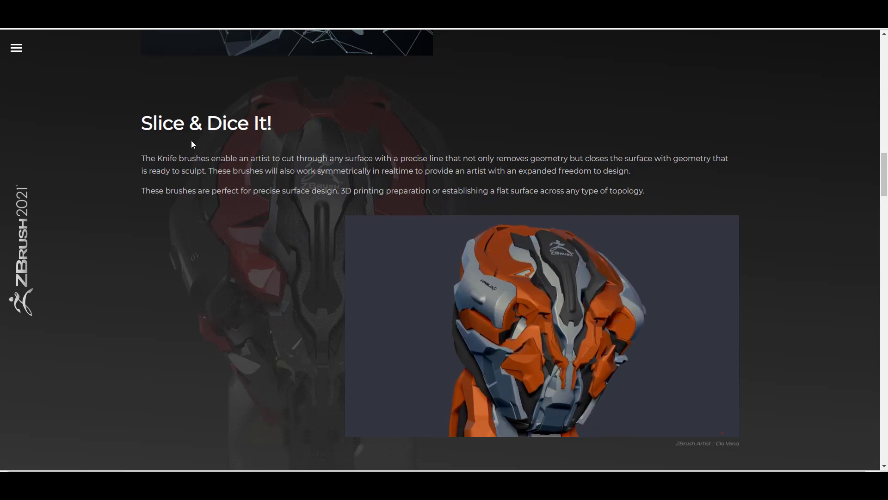
Step: Switch to the ZBrush 2021 features web page and review the sections on Knife brushes, bevels, stroke interpolation and AdjustLast
drag(277, 121, 249, 123)
click(346, 138)
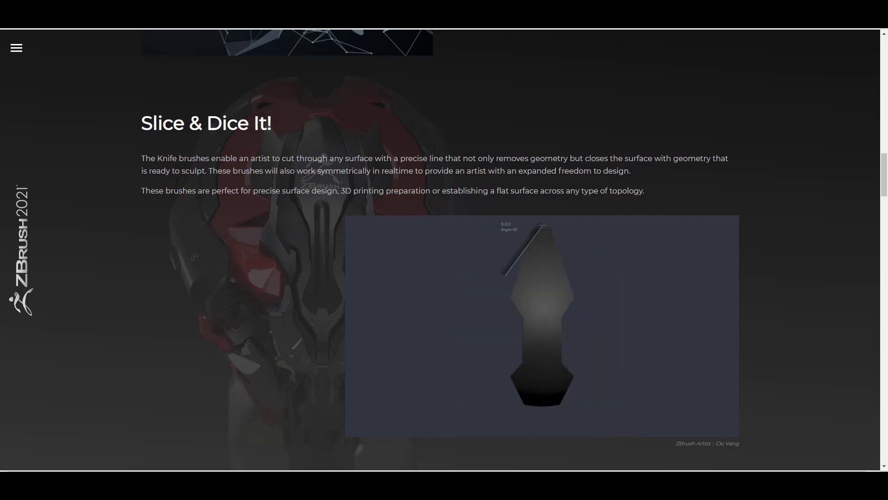
scroll(262, 157, down, 9)
scroll(266, 153, down, 15)
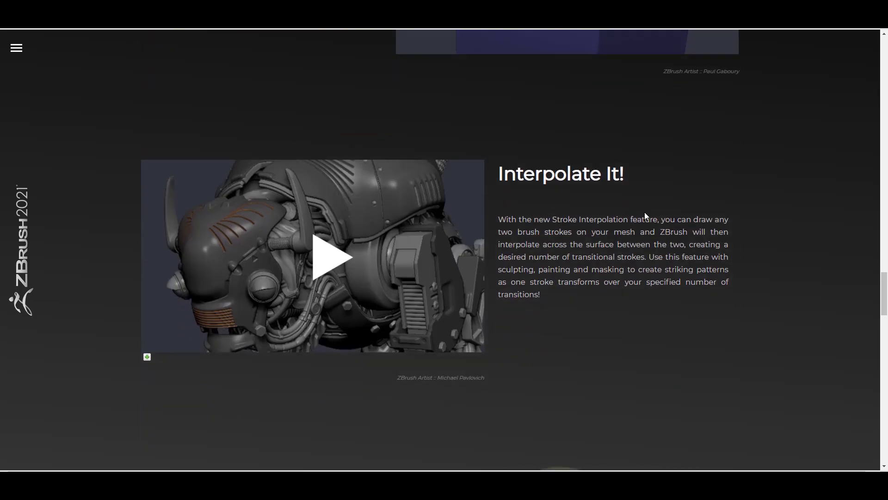
scroll(645, 212, down, 10)
scroll(646, 216, down, 15)
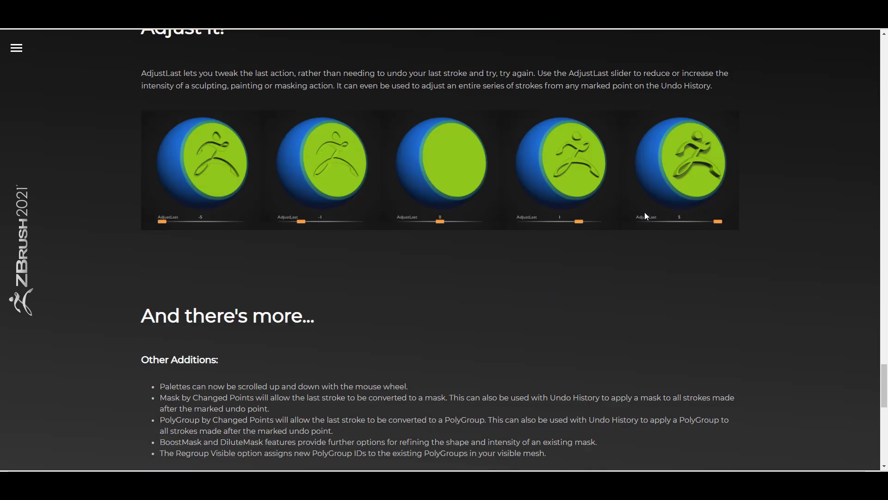
scroll(588, 271, up, 14)
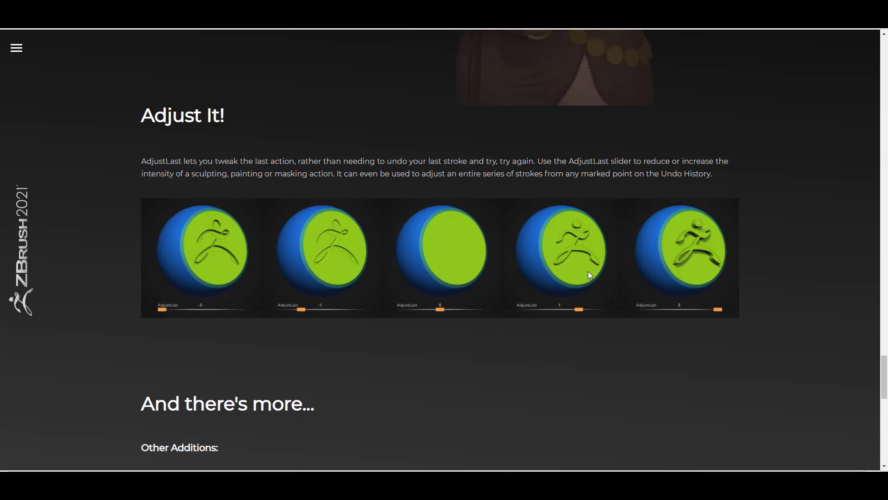
scroll(588, 271, up, 15)
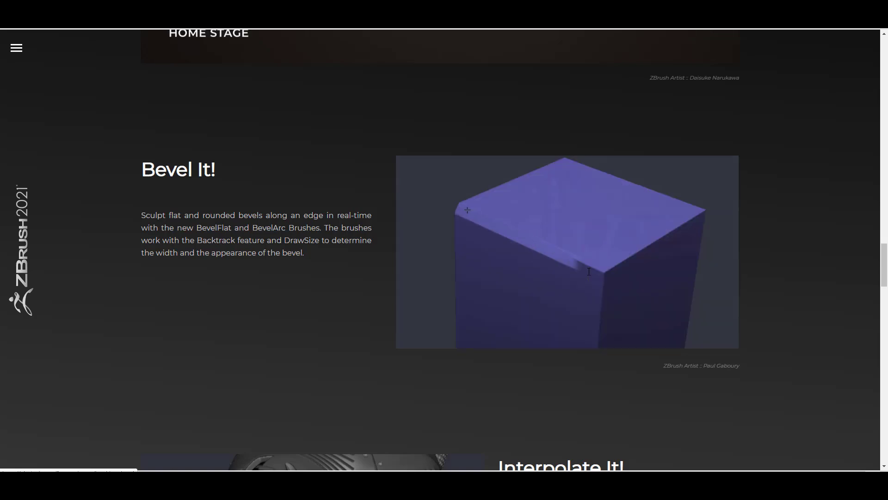
scroll(589, 272, up, 6)
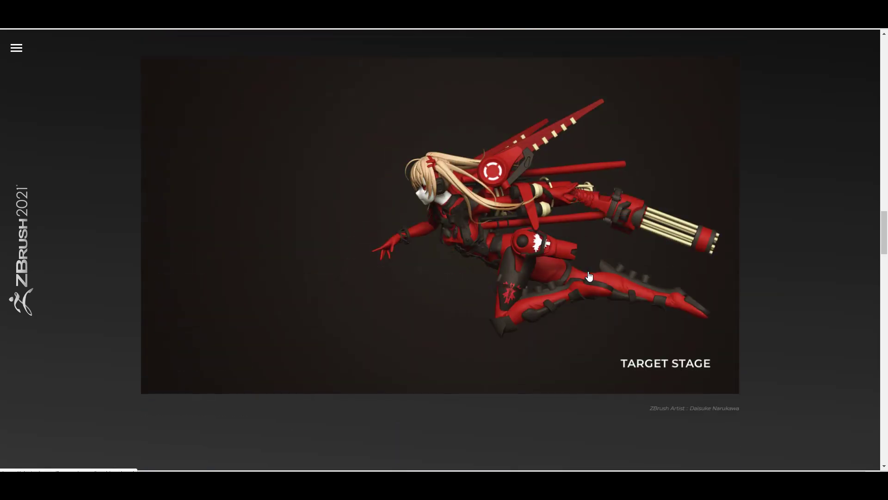
scroll(590, 276, up, 4)
scroll(589, 276, up, 8)
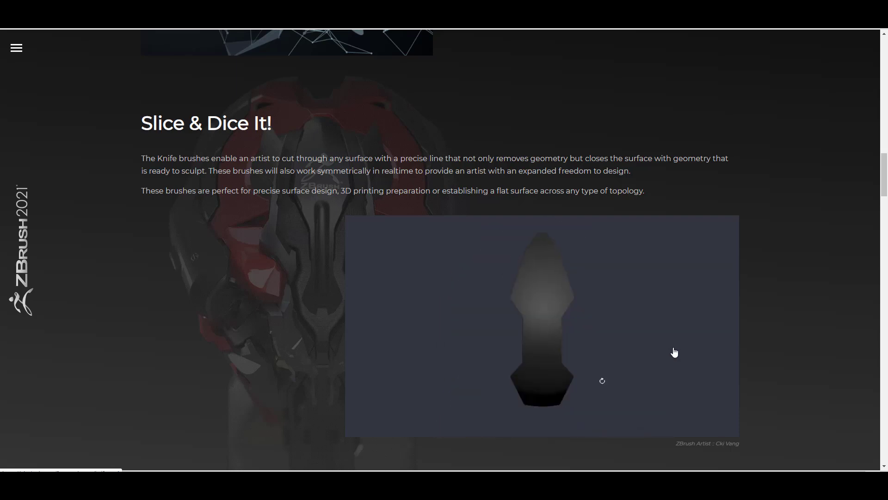
scroll(675, 342, up, 10)
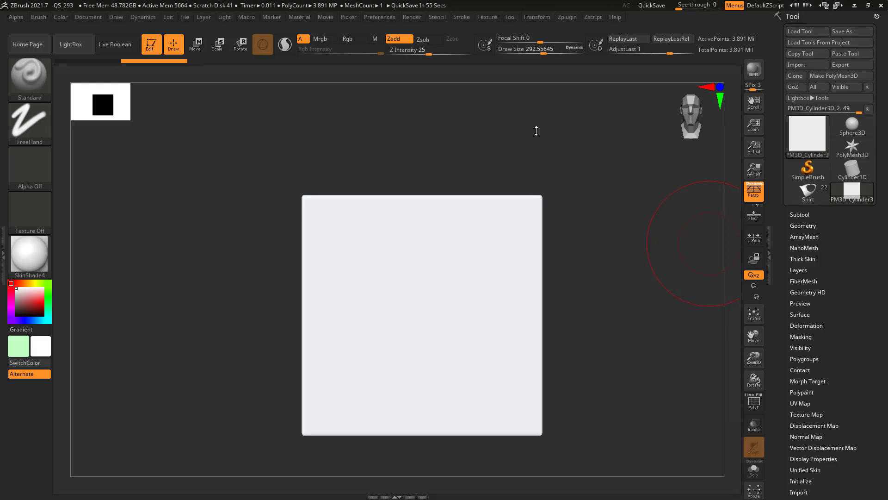
Step: In ZBrush, paint a curved mask stroke on the cube's front face at draw size about 117 and strengthen it with AdjustLast
drag(535, 131, 618, 187)
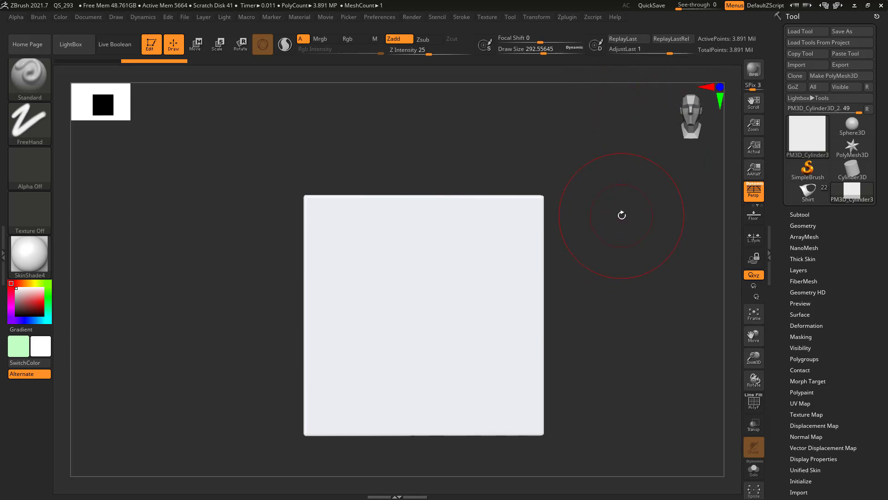
key(s)
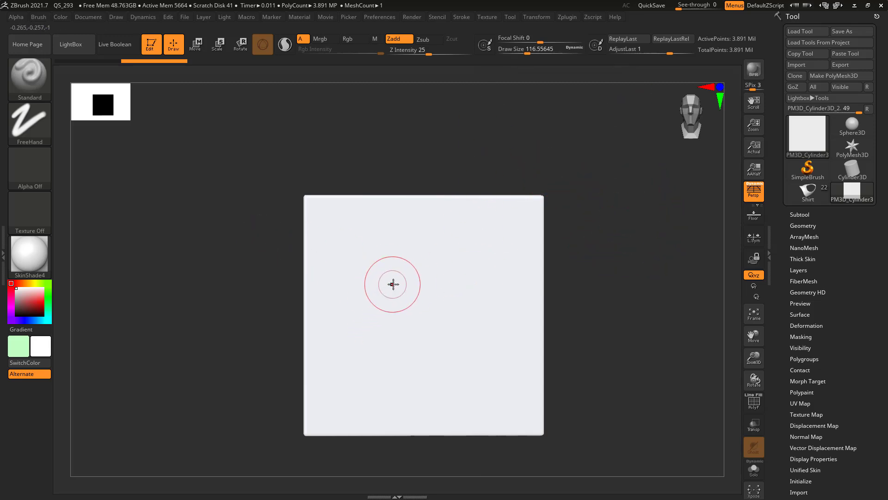
key(ctrl)
mouse_move(371, 262)
ctrl+mouse_down()
mouse_move(347, 290)
mouse_move(418, 349)
mouse_move(491, 365)
mouse_move(500, 288)
mouse_move(460, 227)
mouse_move(410, 229)
ctrl+mouse_up()
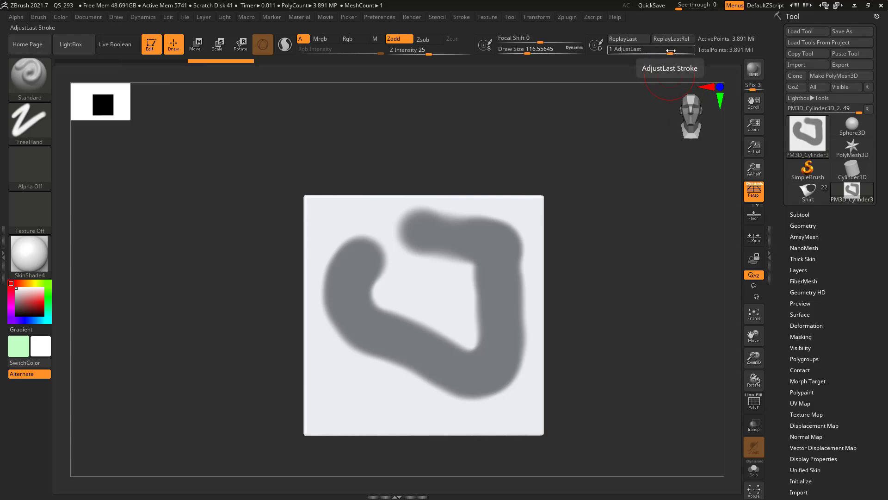
mouse_move(670, 51)
mouse_down()
mouse_move(661, 50)
mouse_move(717, 59)
mouse_up()
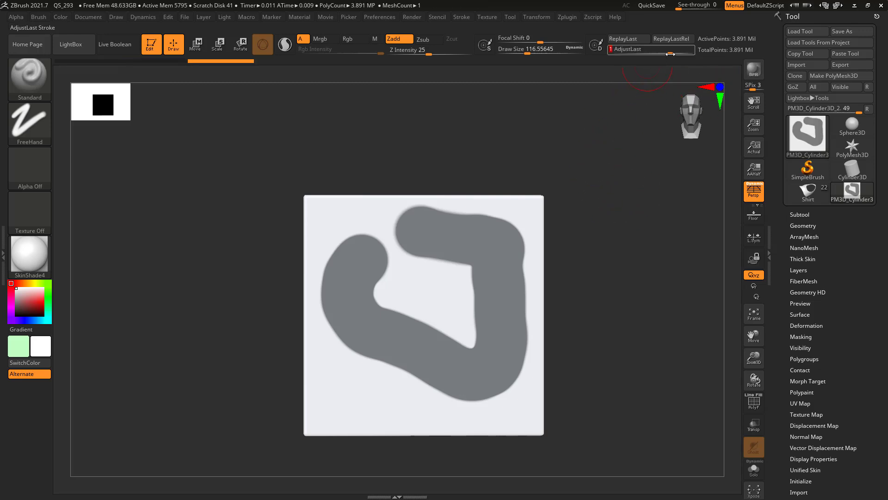
mouse_move(669, 52)
mouse_down()
mouse_move(703, 62)
mouse_move(691, 51)
mouse_move(711, 53)
mouse_up()
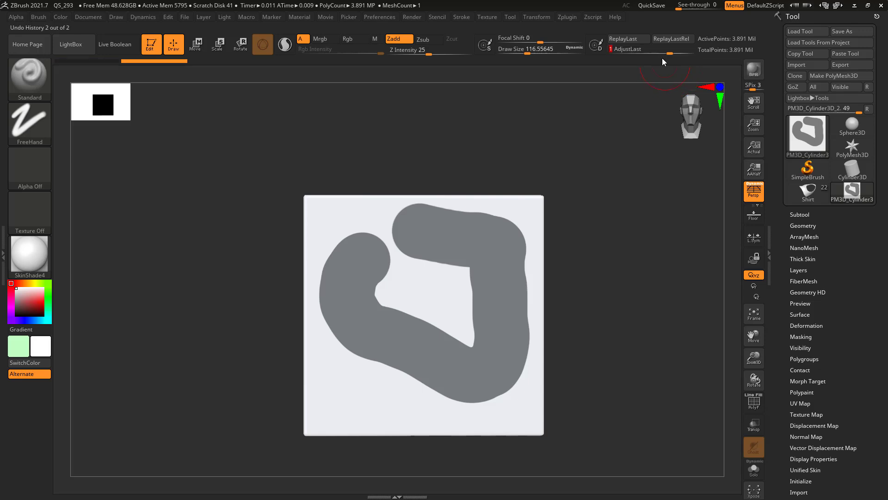
Step: Sculpt a Z-shaped ClayBuildup stroke on the cube's front face at draw size about 69 and carve it inward with AdjustLast
mouse_move(345, 231)
mouse_down()
mouse_move(388, 232)
mouse_move(501, 369)
mouse_move(534, 365)
mouse_move(504, 319)
mouse_up()
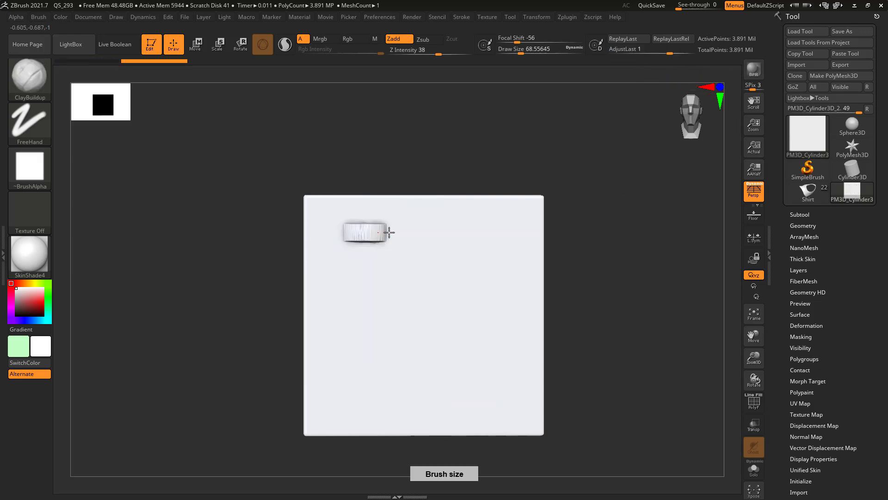
mouse_move(669, 54)
mouse_down()
mouse_move(657, 53)
mouse_move(669, 53)
mouse_up()
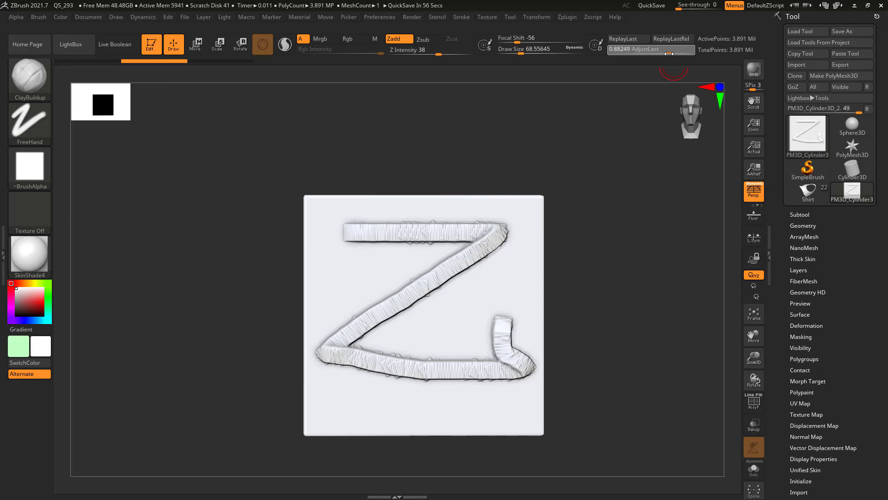
mouse_move(670, 54)
mouse_down()
mouse_move(684, 53)
mouse_move(601, 67)
mouse_move(621, 74)
mouse_up()
drag(563, 214, 590, 308)
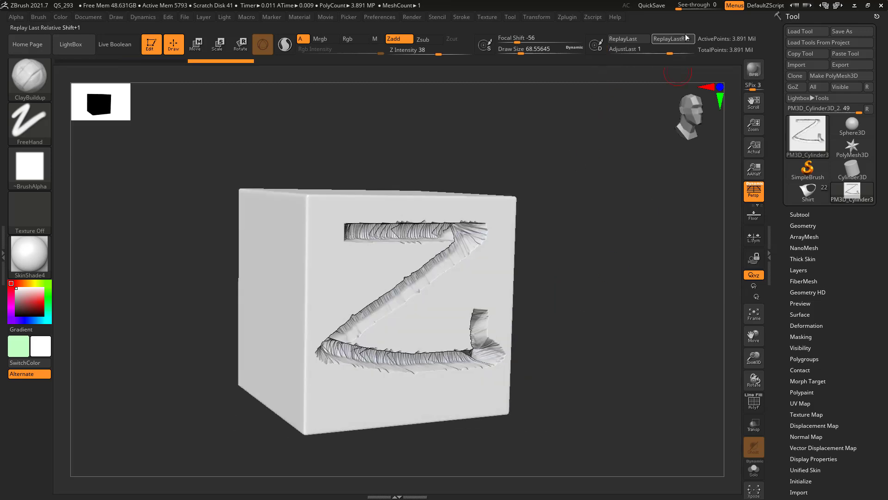
mouse_move(689, 53)
mouse_down()
mouse_move(628, 49)
mouse_move(650, 54)
mouse_move(636, 58)
mouse_up()
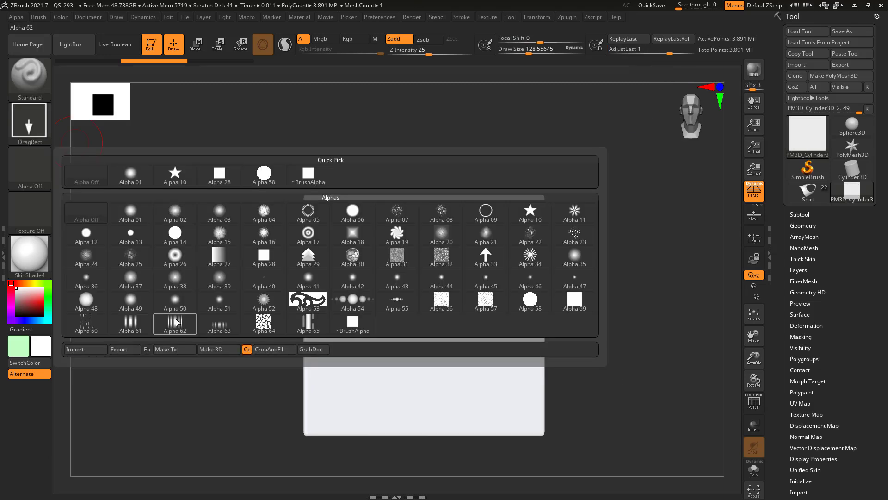
Step: Try a Standard brush DragRect star with Alpha 10 on the cube's front face, changing its height with AdjustLast
click(174, 174)
drag(426, 297, 429, 419)
drag(649, 49, 688, 50)
key(ctrl+z)
Step: Stamp a large star on the cube's front face and build up its height by repeating the stroke with ReplayLast
drag(425, 296, 423, 407)
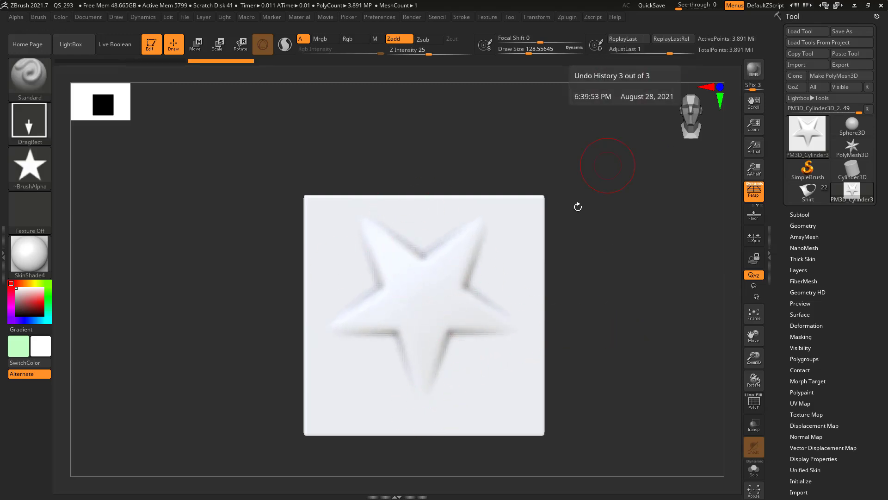
click(623, 39)
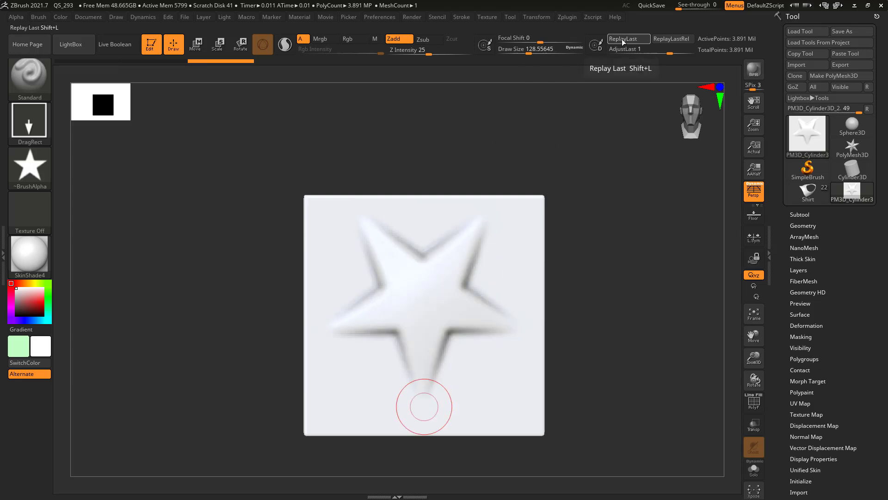
click(622, 39)
click(622, 39)
click(622, 39)
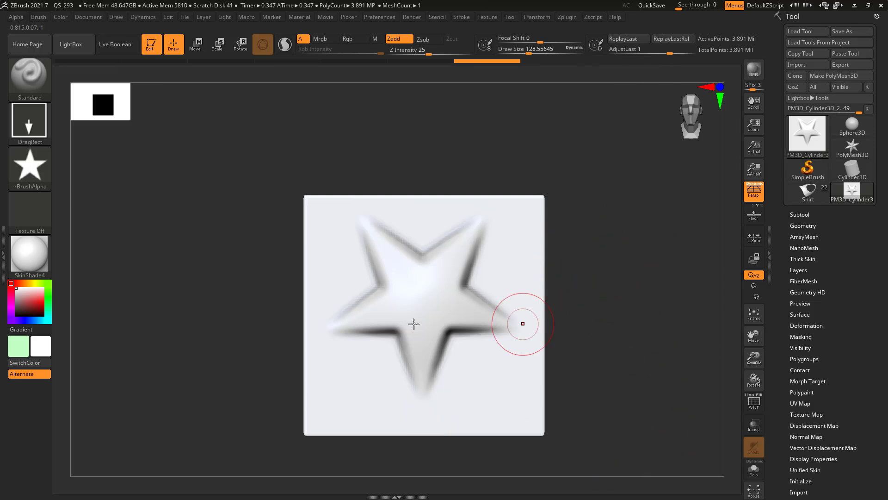
Step: Show the Brush palette beside the canvas, expand its Modifiers section and look through the brush settings
double_click(3, 261)
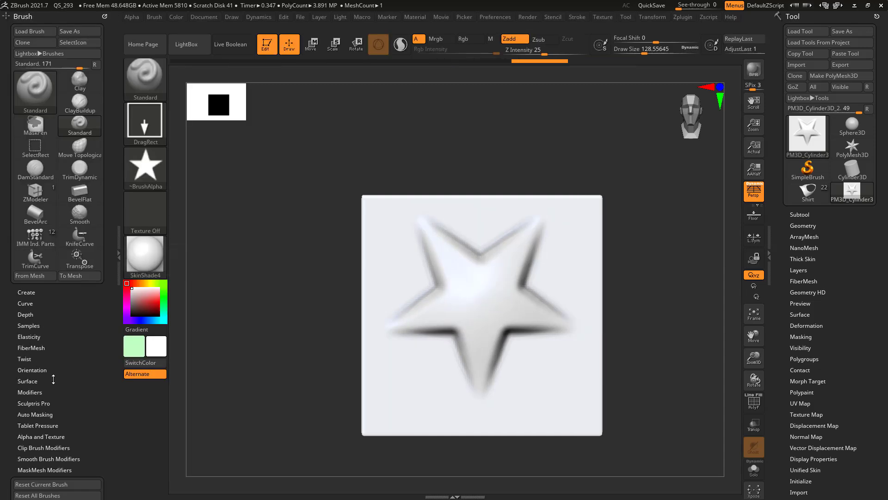
mouse_move(64, 370)
mouse_down()
mouse_move(63, 285)
mouse_move(44, 312)
mouse_move(45, 387)
mouse_up()
click(41, 392)
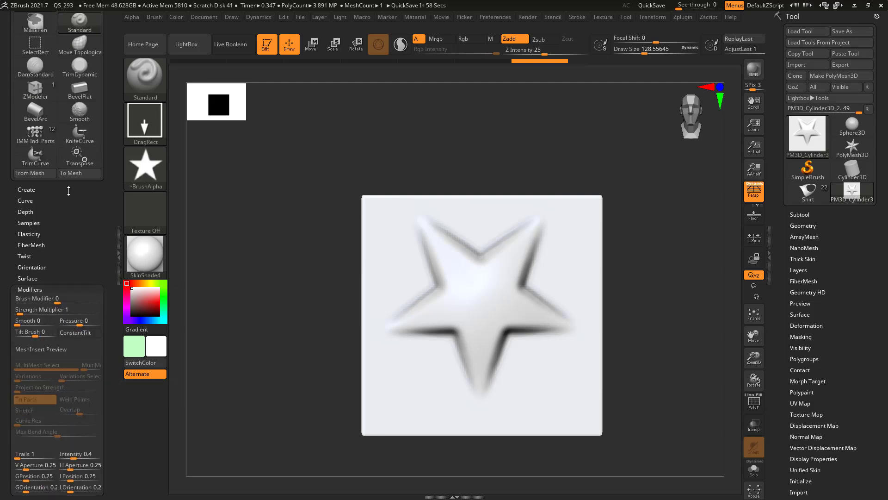
scroll(68, 190, down, 7)
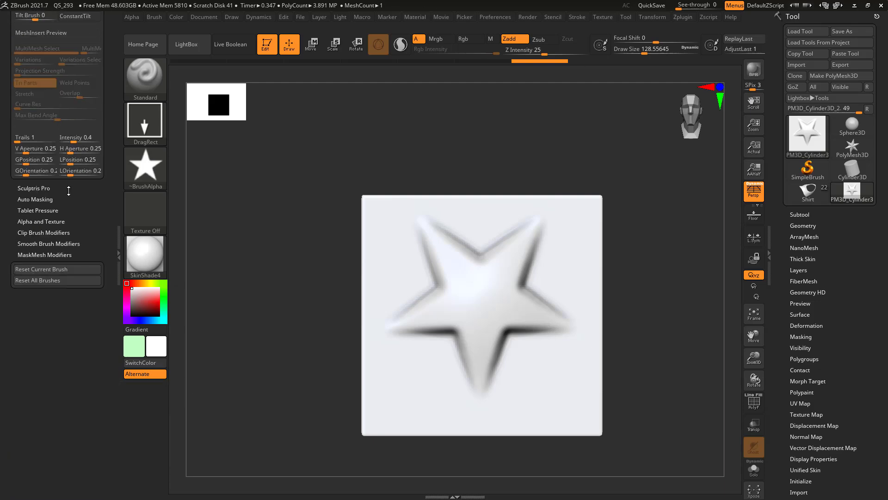
scroll(69, 208, up, 8)
scroll(68, 208, up, 2)
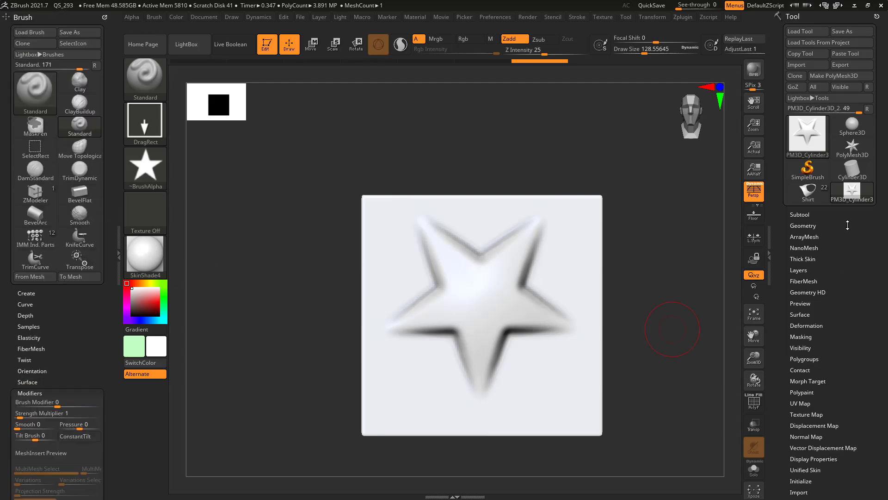
Step: Expand the Deformation section of the Tool palette and look through its sliders
scroll(843, 264, down, 5)
scroll(843, 265, up, 5)
click(806, 325)
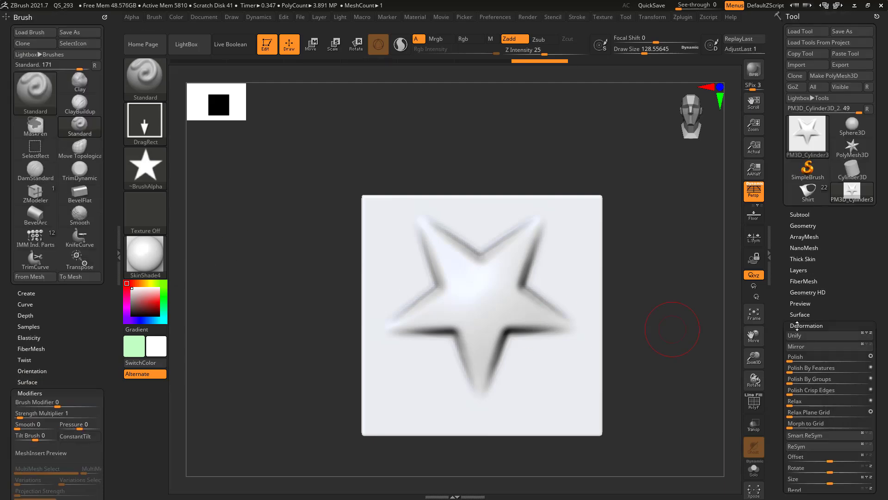
scroll(839, 184, down, 5)
scroll(839, 184, down, 5)
scroll(839, 185, up, 7)
scroll(839, 186, down, 5)
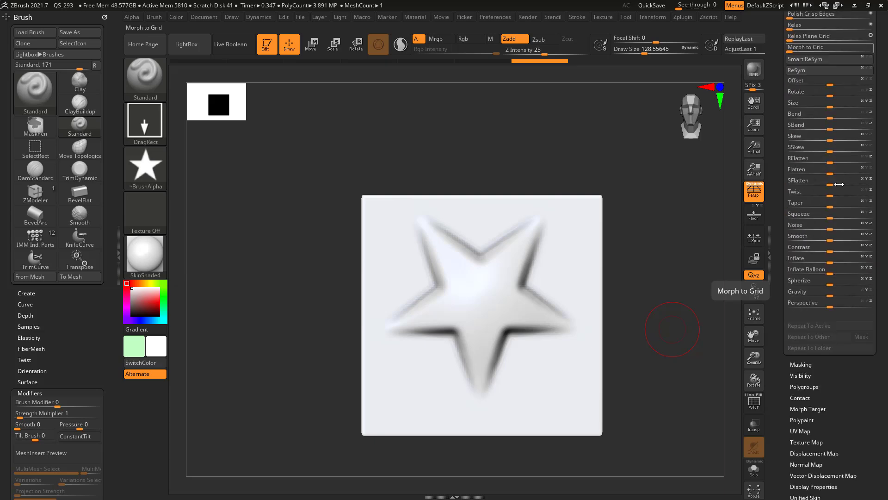
scroll(840, 188, up, 5)
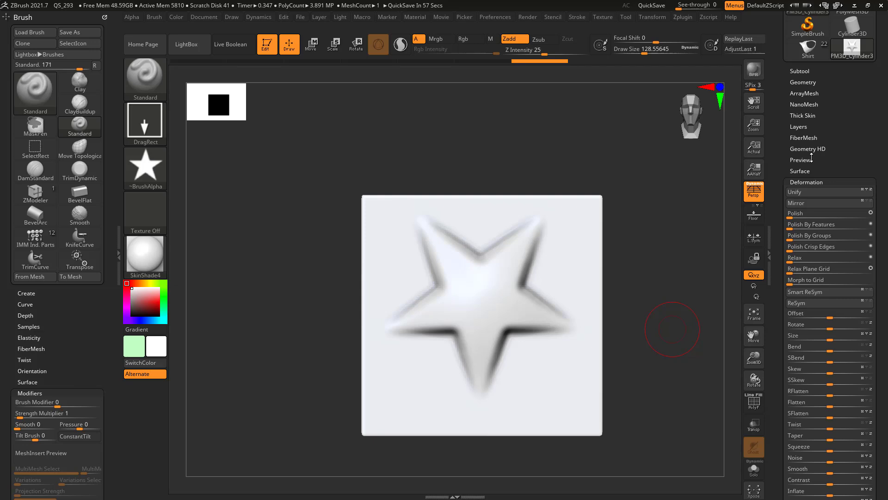
Step: Give MaskPen the DragRect stroke and a star alpha, and mask a large star on the cube's side face
key(ctrl)
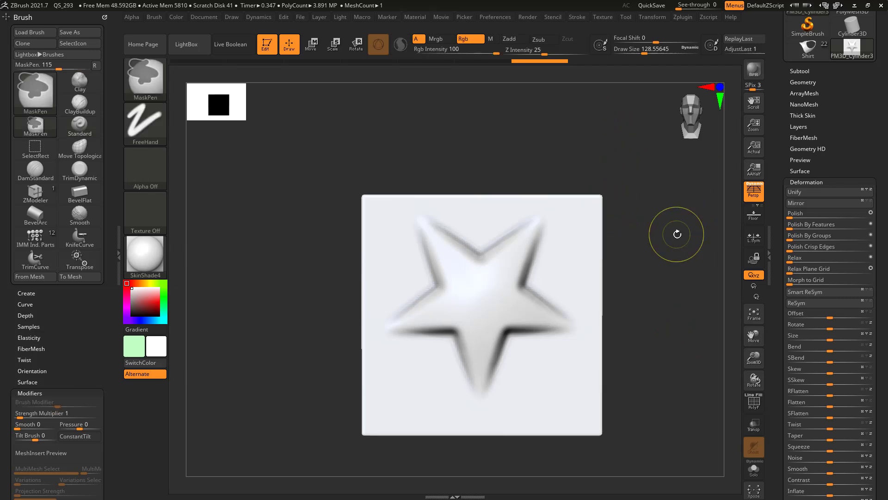
drag(666, 234, 632, 279)
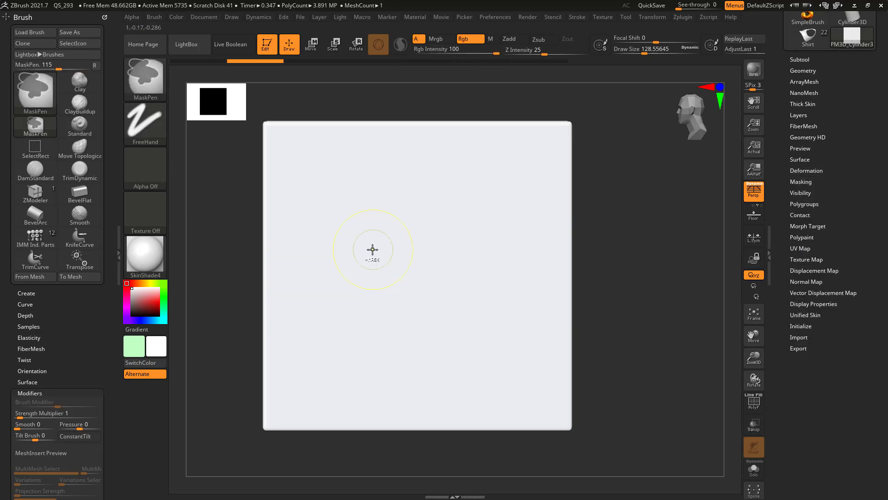
ctrl+click(145, 123)
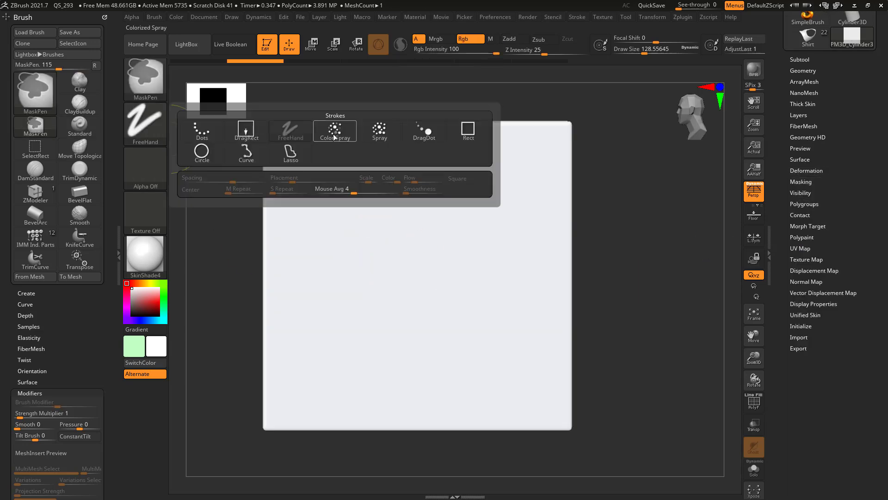
ctrl+click(246, 131)
ctrl+click(144, 167)
ctrl+click(423, 175)
ctrl+drag(402, 243, 474, 359)
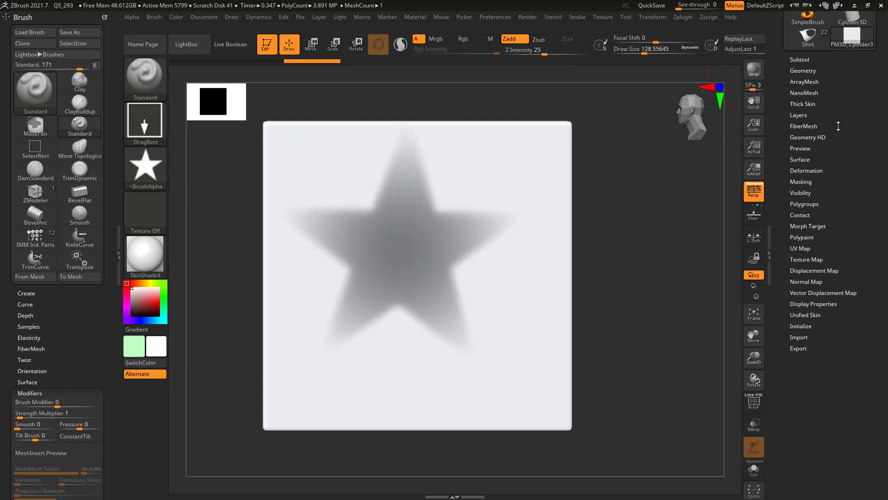
Step: Open the Masking section, strengthen the star mask with repeated BoostMask, and weaken it with DiluteMask
click(805, 181)
scroll(828, 166, down, 3)
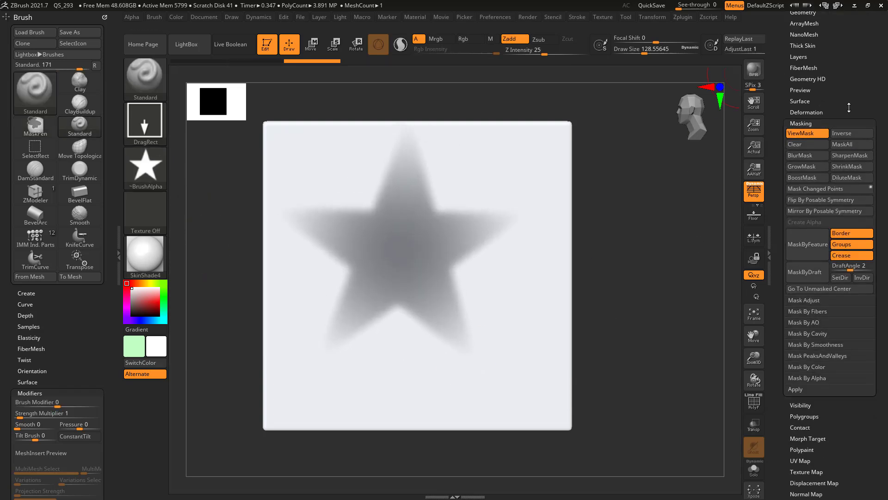
click(816, 175)
click(815, 174)
click(815, 174)
click(815, 175)
click(815, 176)
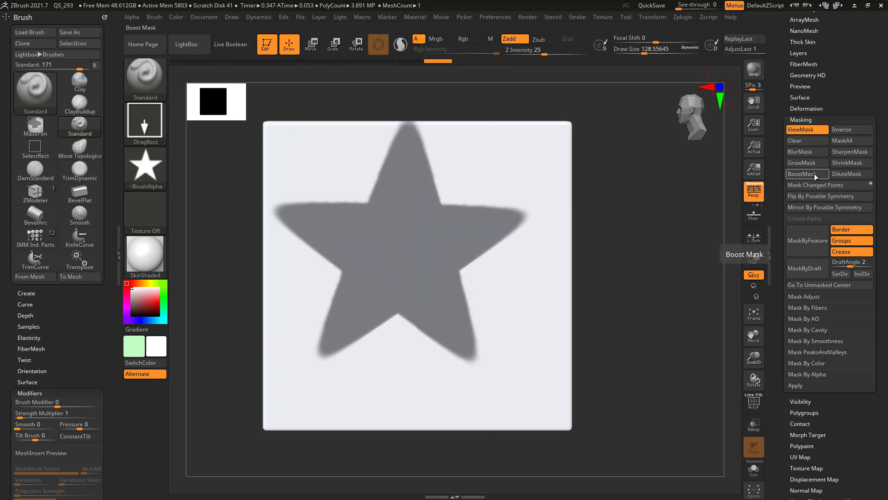
click(845, 175)
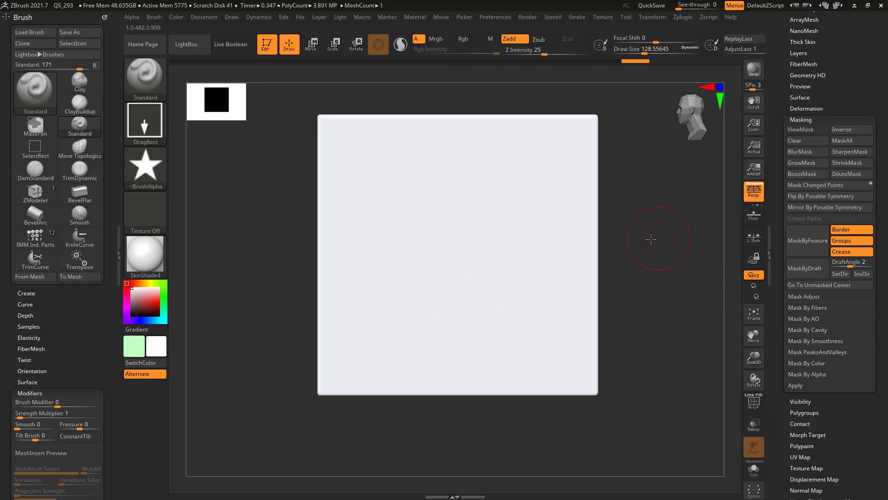
Step: Mask a large star on the cube's blank face and sharpen the mask repeatedly
mouse_move(461, 240)
ctrl+mouse_down()
mouse_move(464, 292)
mouse_move(446, 359)
mouse_move(520, 363)
mouse_move(529, 347)
ctrl+mouse_up()
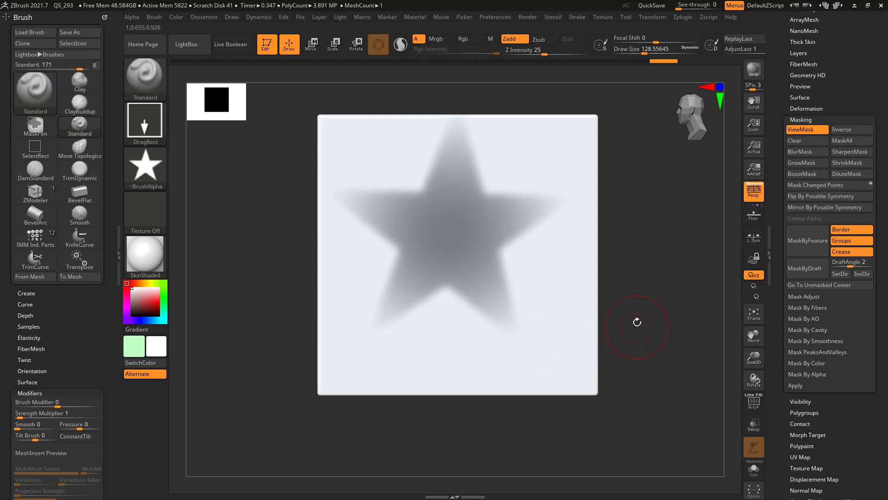
ctrl+alt+click(459, 239)
ctrl+alt+click(459, 238)
ctrl+alt+click(459, 238)
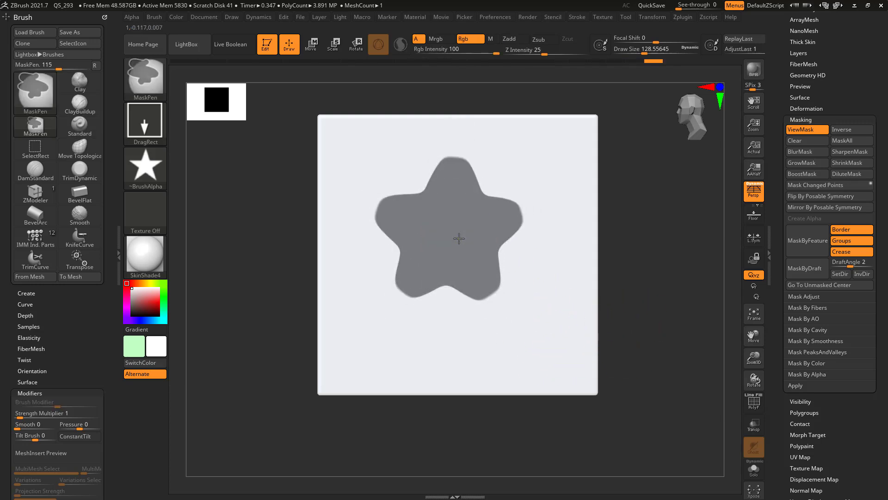
Step: Undo the sharpening of the star mask
ctrl+click(611, 273)
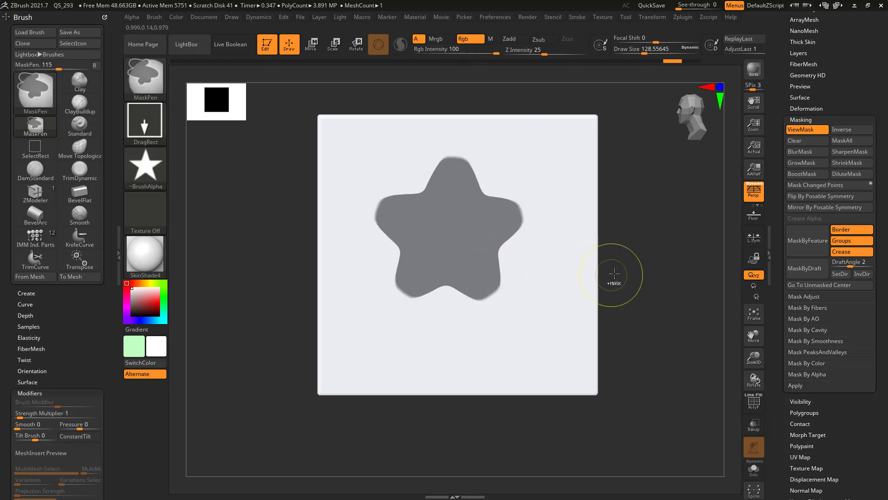
ctrl+click(627, 258)
ctrl+click(628, 258)
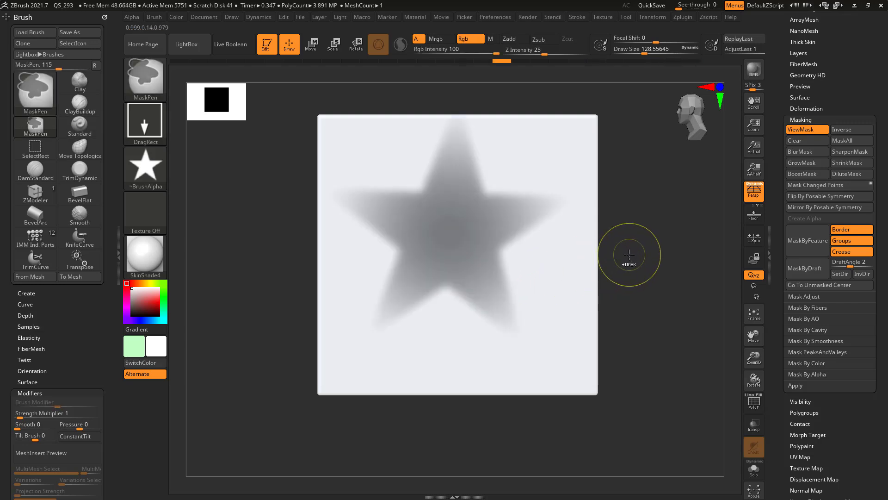
Step: Boost the soft star mask once and fade it with DiluteMask three times
click(800, 174)
click(844, 174)
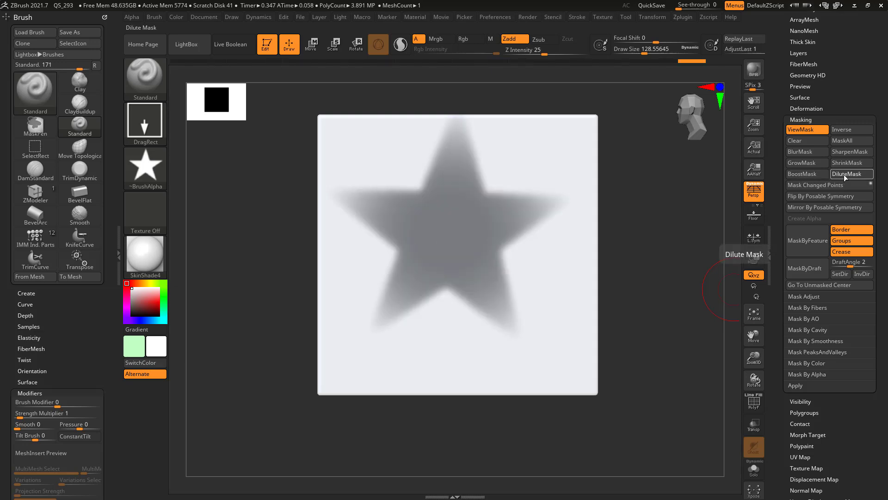
click(844, 174)
click(844, 174)
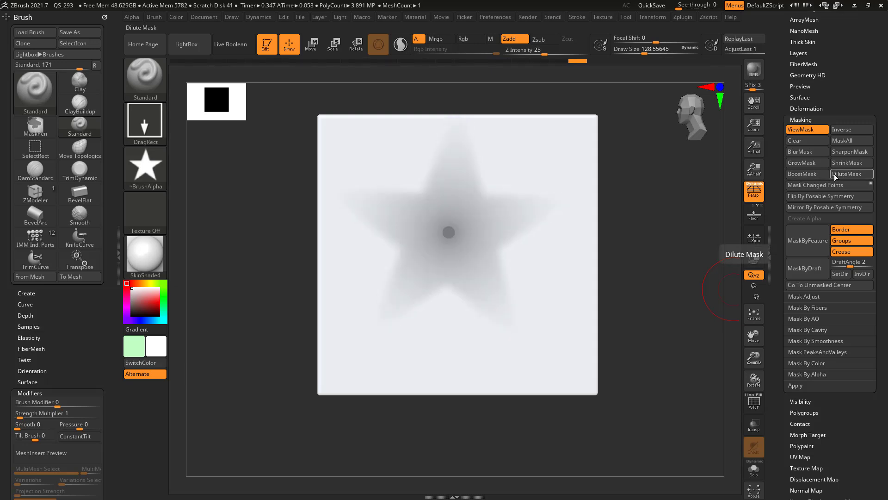
Step: Strengthen the diluted star mask by applying BoostMask six times, and hide the mask display
click(810, 174)
click(810, 174)
click(810, 174)
click(810, 174)
click(810, 174)
click(810, 174)
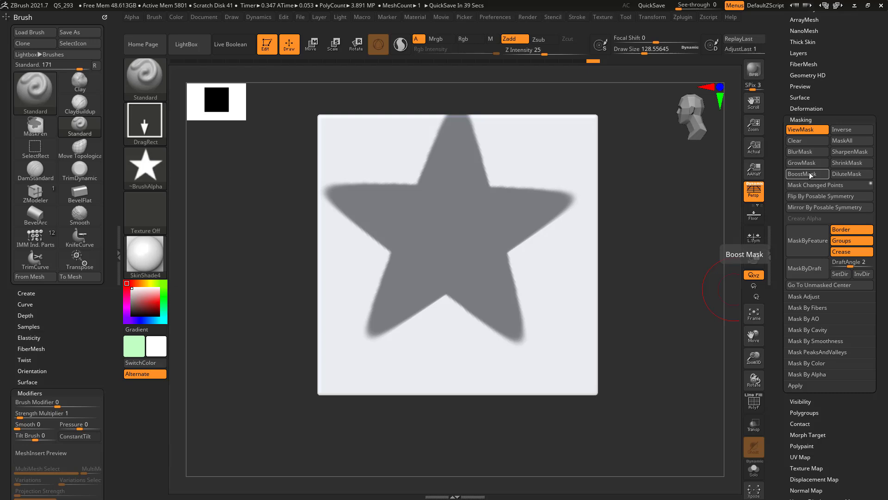
key(ctrl+h)
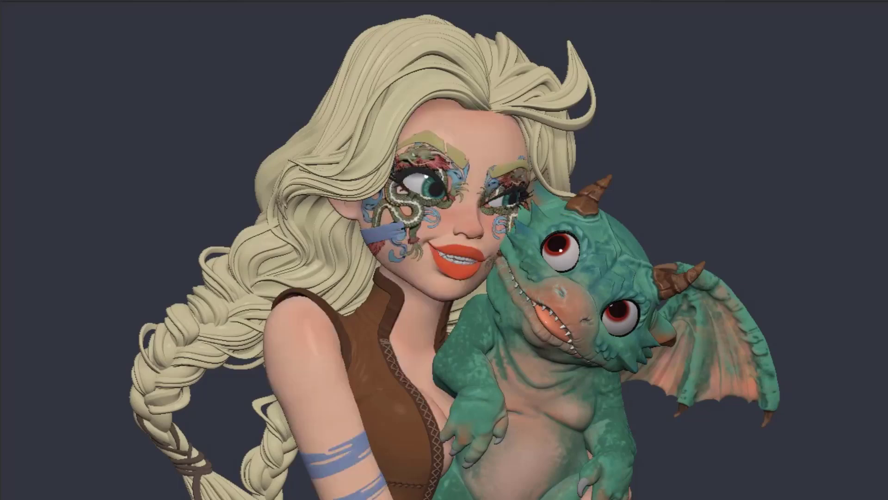
Step: Stamp the dragon tattoo on the blonde character's upper arm with the DragonTattoo brush
drag(808, 443, 853, 446)
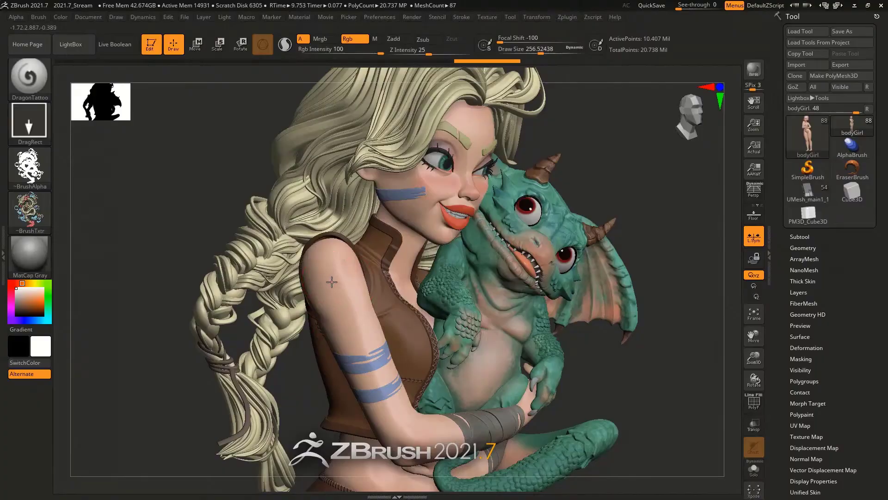
mouse_move(332, 282)
mouse_down()
mouse_move(354, 284)
mouse_move(327, 242)
mouse_move(334, 225)
mouse_up()
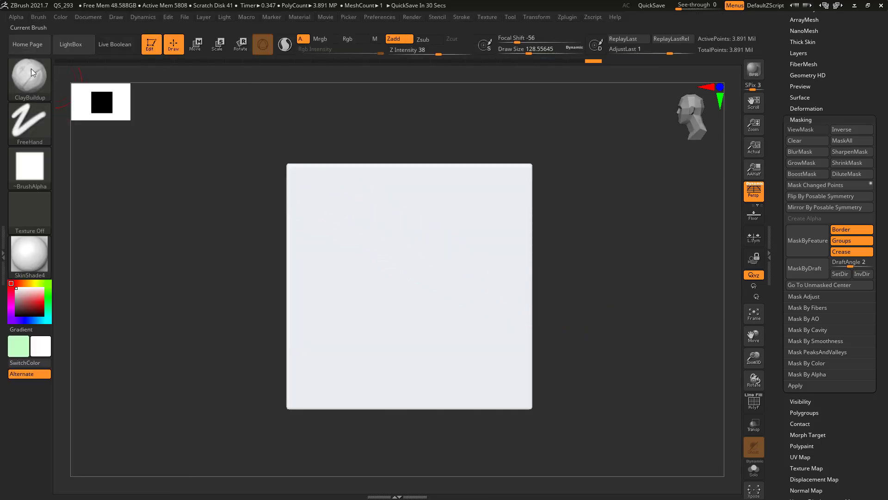
Step: Sculpt an S-shaped ClayBuildup stroke on the cube's blank face and mask it with Mask Changed Points
mouse_move(345, 213)
mouse_down()
mouse_move(417, 207)
mouse_move(444, 263)
mouse_move(341, 318)
mouse_move(468, 348)
mouse_move(468, 356)
mouse_up()
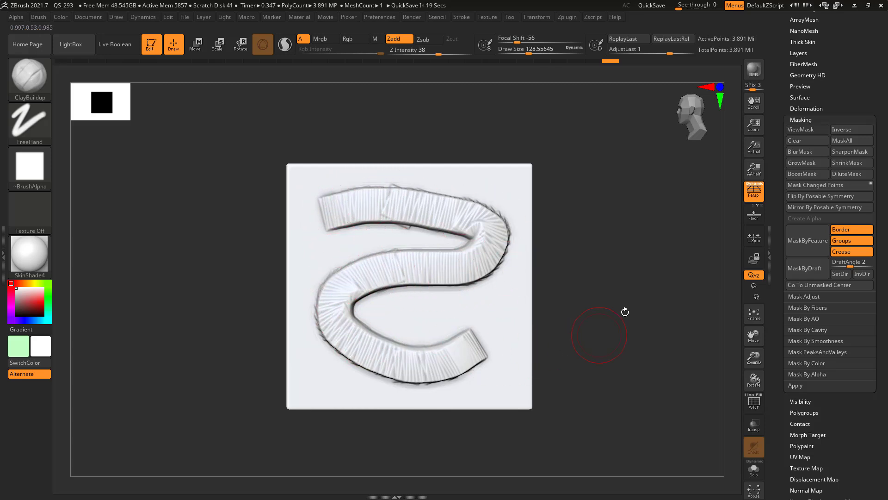
click(812, 185)
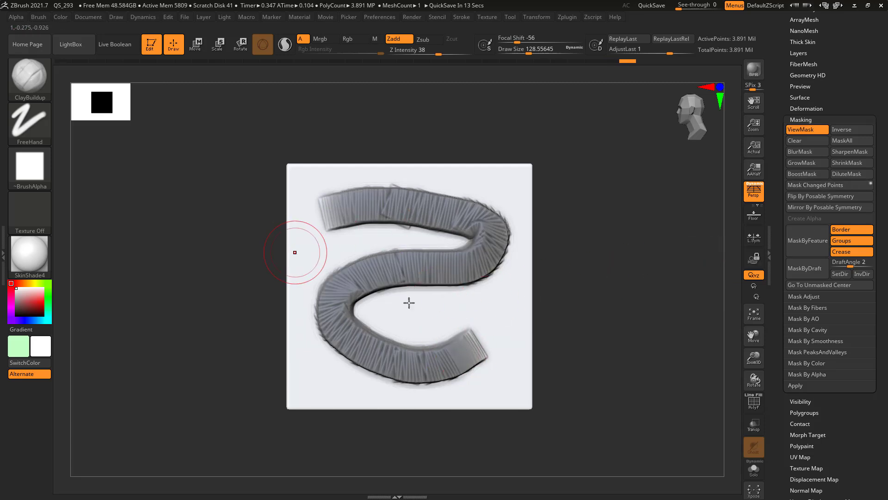
Step: Boost the mask on the S-shaped stroke, check it from an angle and hide the mask display
click(802, 174)
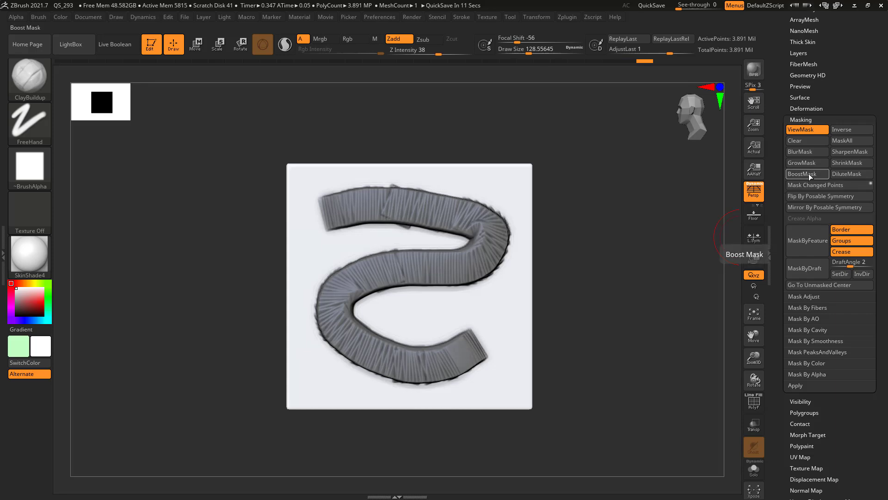
mouse_move(622, 307)
mouse_down()
mouse_move(630, 246)
mouse_move(630, 287)
mouse_move(587, 368)
mouse_move(575, 323)
mouse_move(597, 322)
mouse_up()
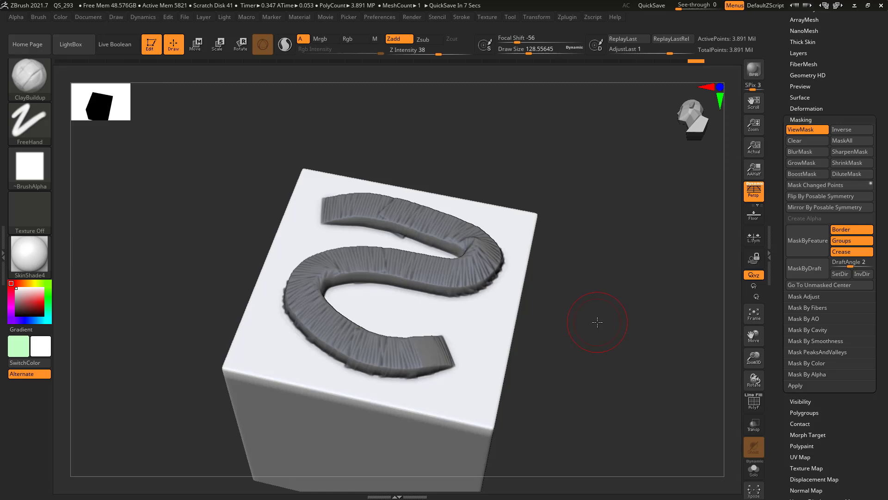
shift+drag(627, 274, 618, 316)
key(ctrl+h)
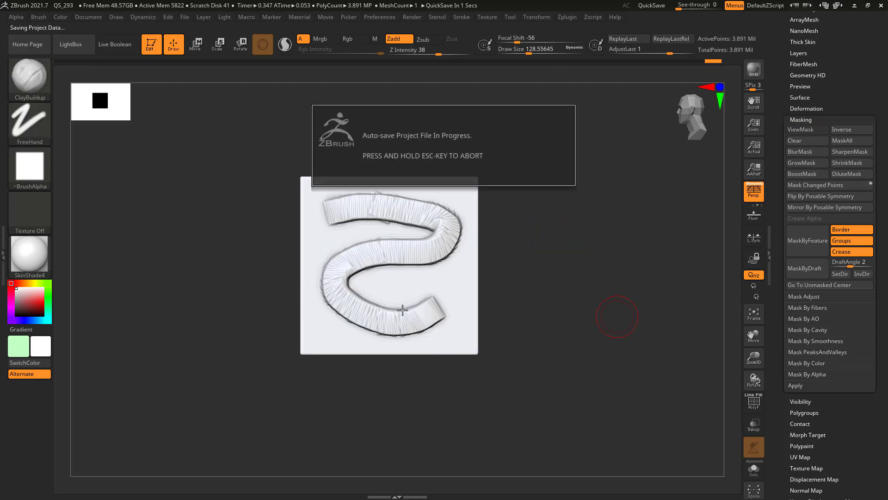
Step: Undo the mask and the S-shaped stroke on the cube's face
drag(520, 282, 549, 294)
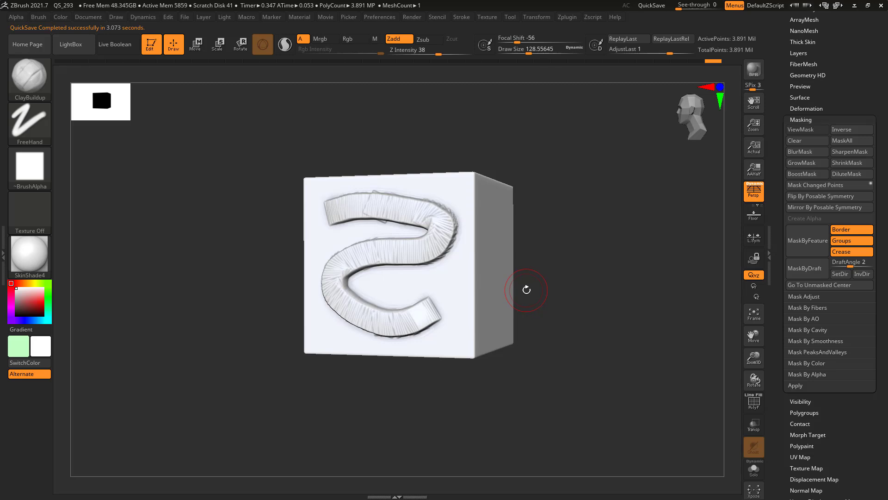
ctrl+click(526, 289)
key(ctrl+z)
key(ctrl+z)
key(ctrl+z)
key(ctrl+z)
key(ctrl+z)
key(ctrl+z)
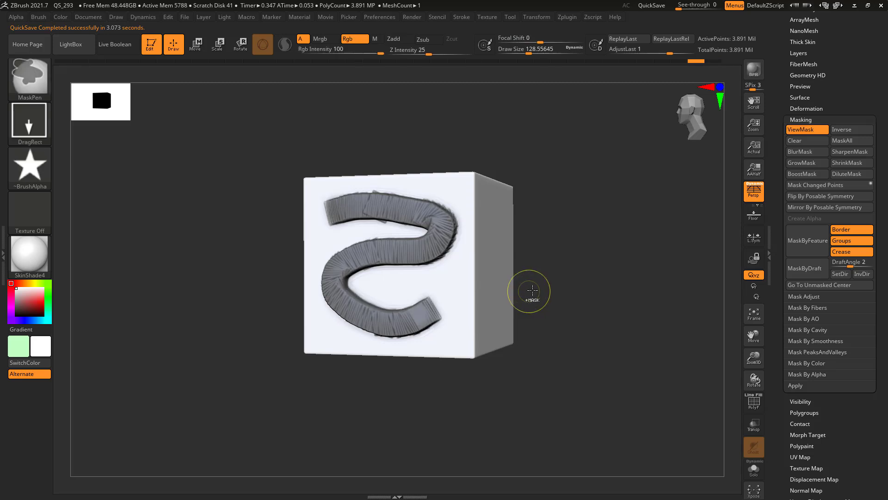
Step: Open the Polygroups section and sculpt a new winding ClayBuildup stroke across the cube's face
shift+drag(552, 264, 579, 339)
alt+drag(632, 314, 611, 301)
click(805, 412)
mouse_move(313, 204)
mouse_down()
mouse_move(300, 336)
mouse_move(460, 353)
mouse_move(431, 296)
mouse_up()
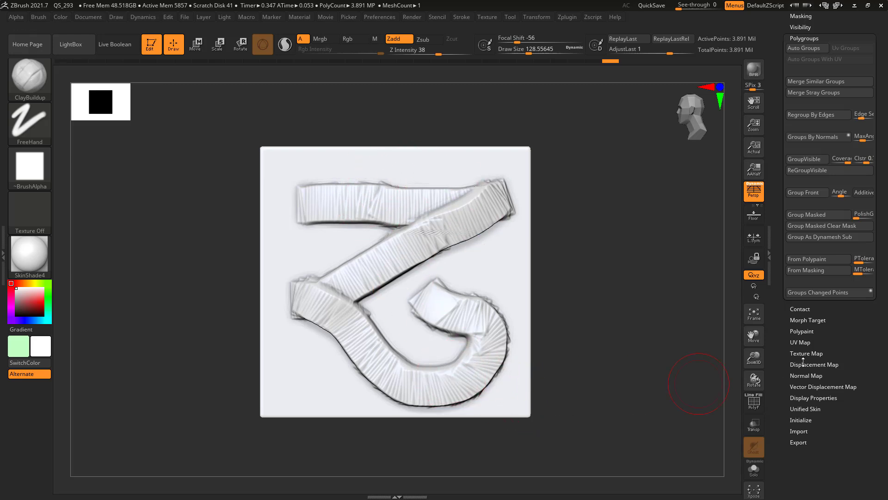
Step: Assign the winding stroke its own polygroup with Groups Changed Points and show the PolyFrame
click(804, 293)
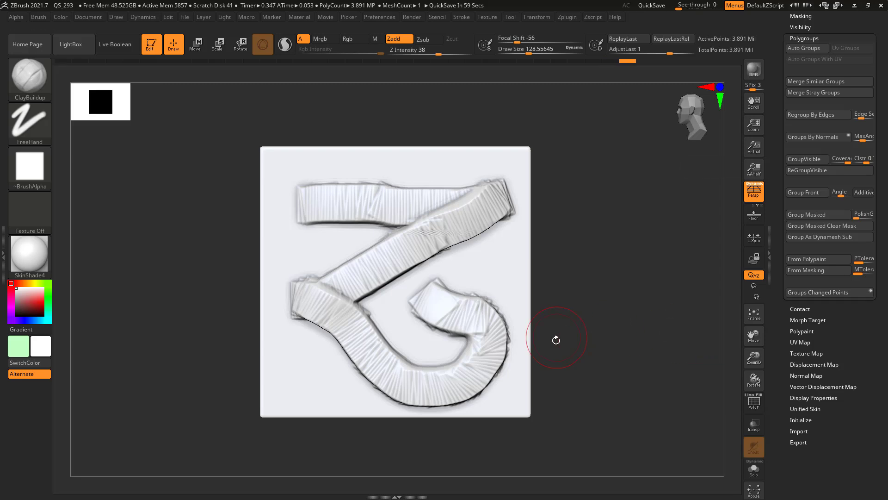
click(754, 402)
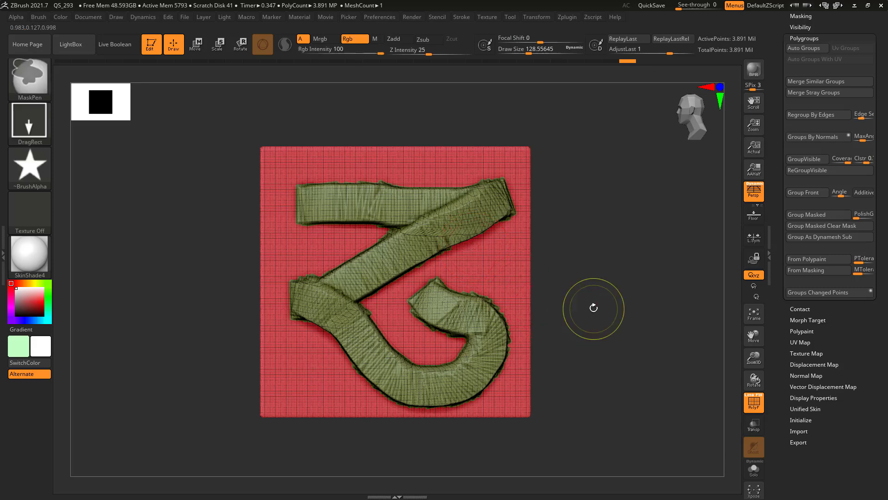
Step: Undo the polygroup and the winding stroke to return the face to its blank state
key(ctrl+w)
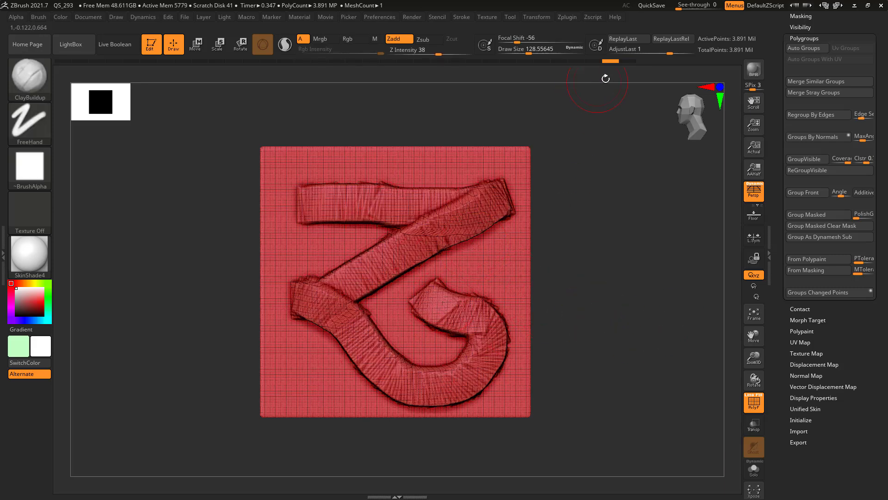
drag(609, 62, 628, 62)
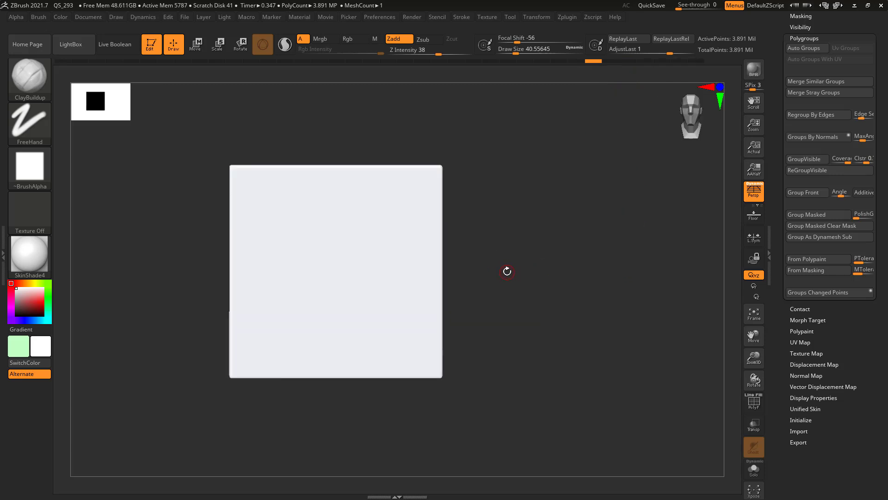
Step: Set the Draw Size to about 85 and sculpt five separate curved ClayBuildup strokes on the cube's front face
key(s)
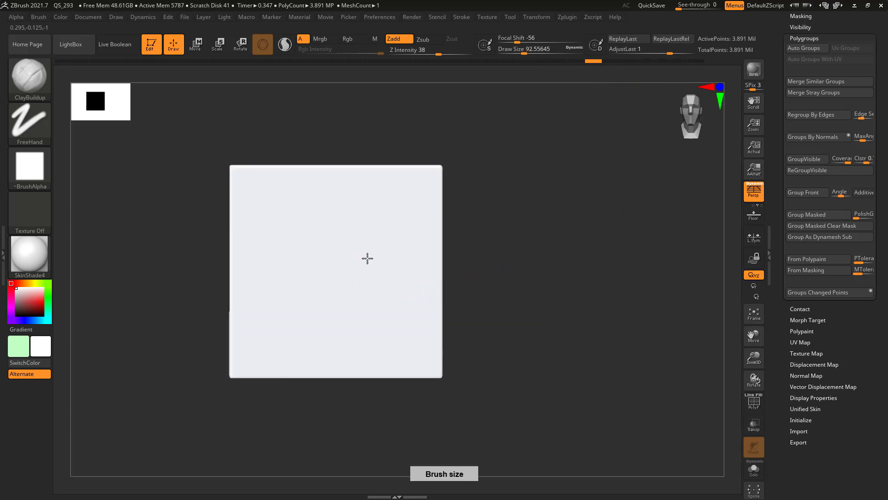
key(bracketright)
key(bracketright)
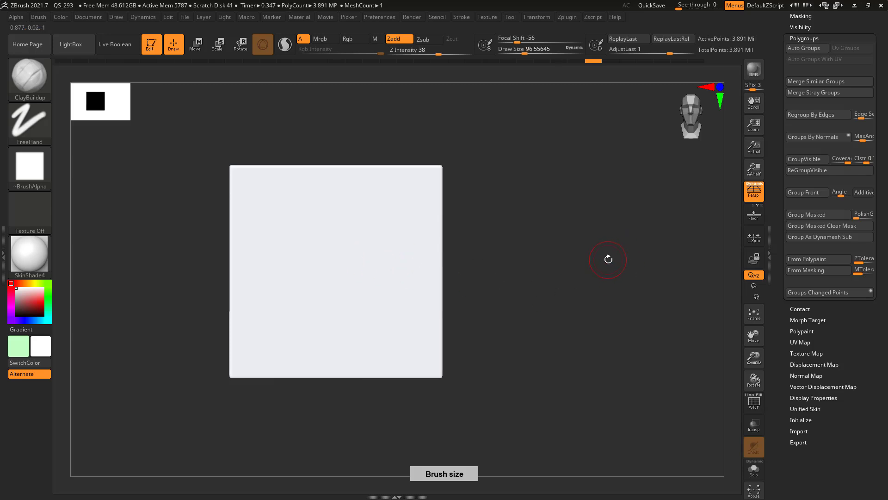
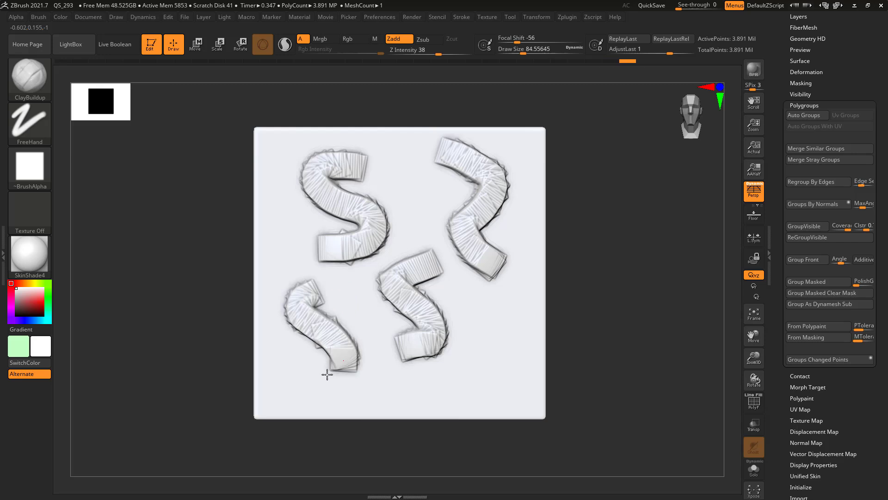
drag(488, 398, 521, 322)
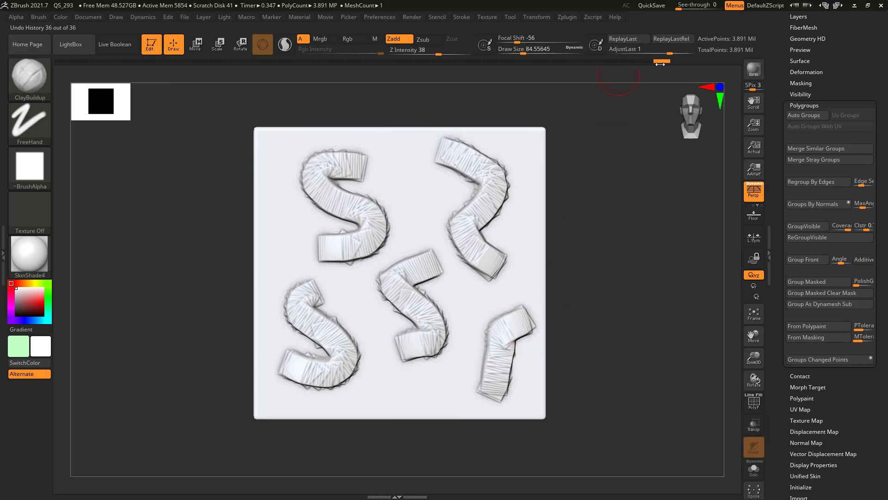
Step: Mark the blank-face state in the Undo History as the comparison point and return to the latest state
drag(642, 62, 580, 60)
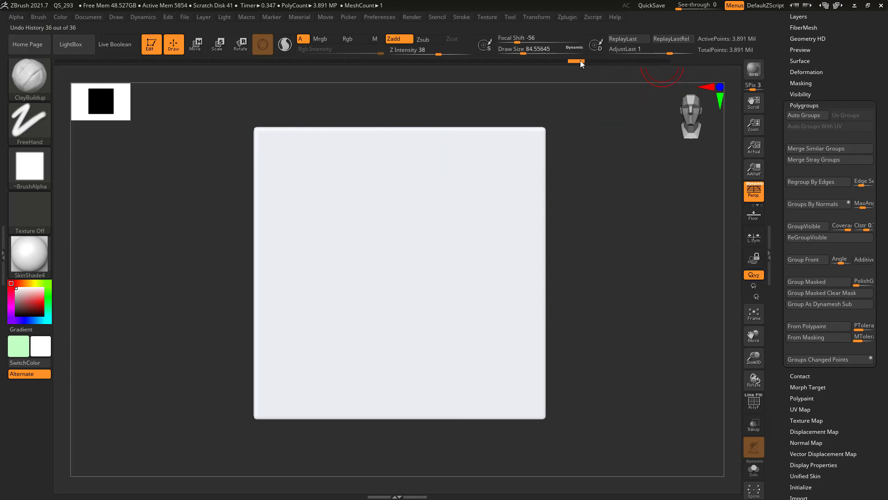
mouse_move(578, 61)
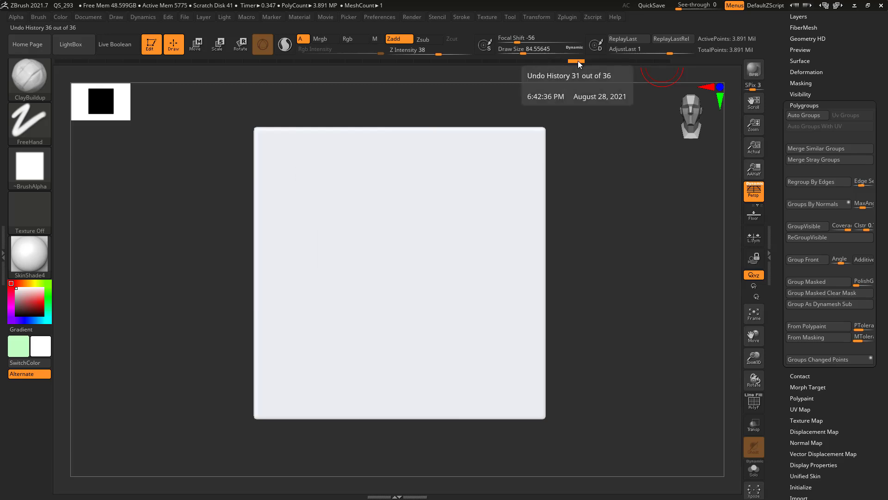
drag(585, 63, 676, 62)
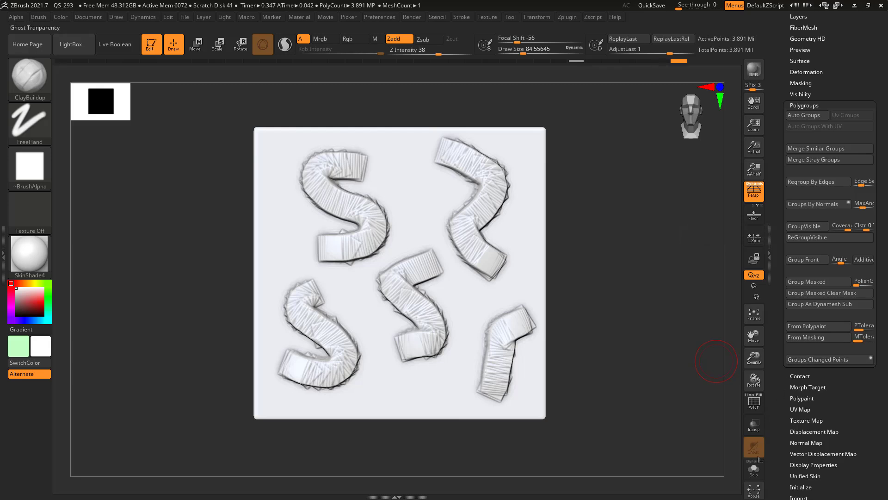
Step: Assign all five strokes a polygroup with Groups Changed Points, show the PolyFrame and view the cube's side face
click(761, 404)
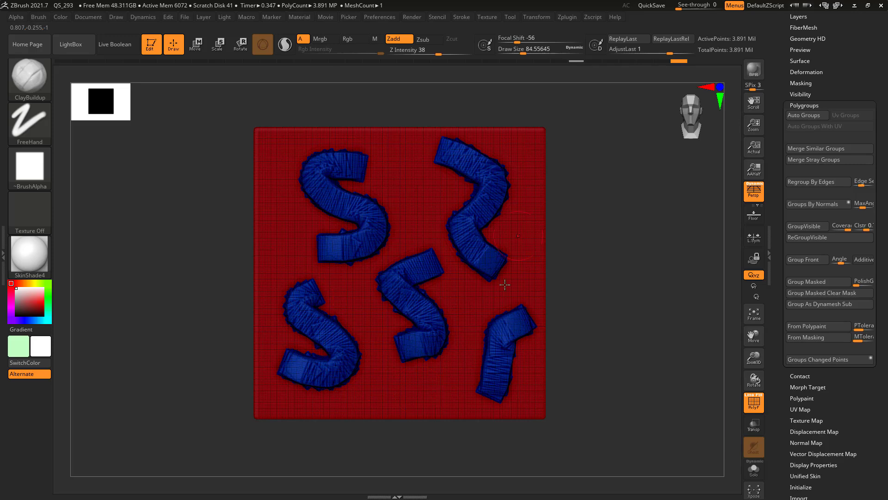
drag(668, 211, 641, 212)
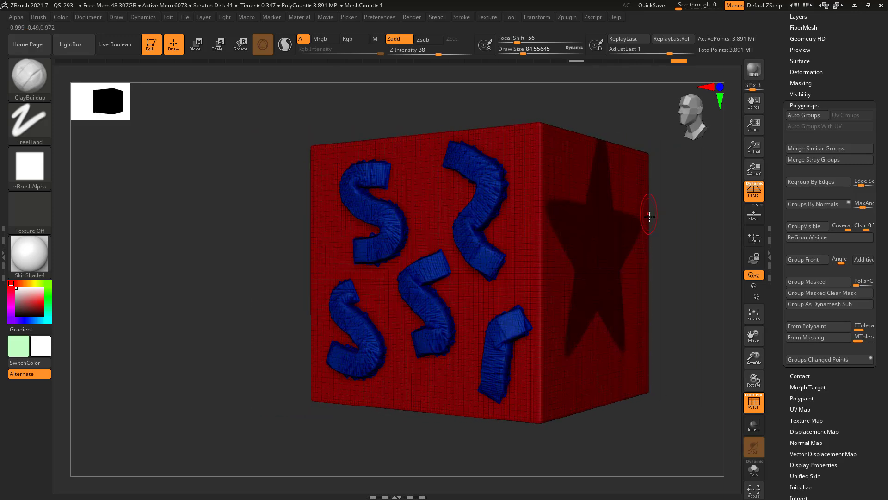
drag(683, 175, 677, 314)
alt+drag(650, 418, 532, 428)
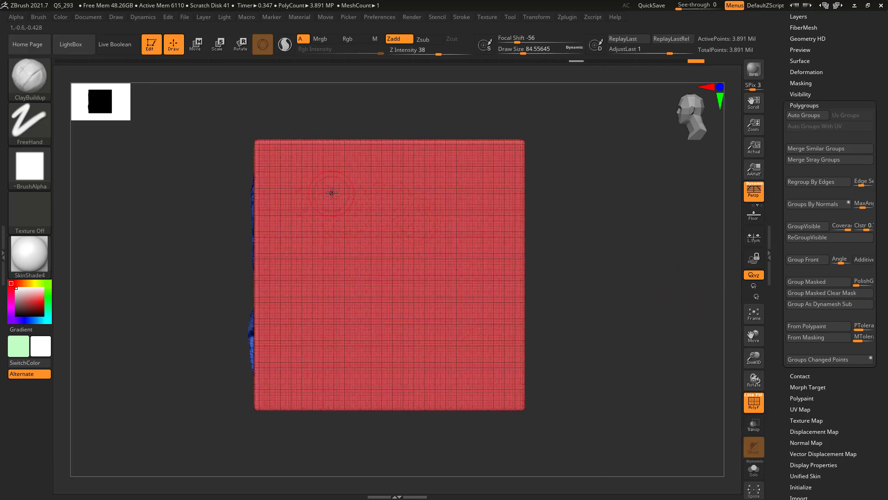
Step: Sculpt two S-shaped ClayBuildup strokes and one horizontal stroke below them on the cube's side face
mouse_move(348, 175)
mouse_down()
mouse_move(337, 182)
mouse_move(370, 245)
mouse_move(296, 279)
mouse_up()
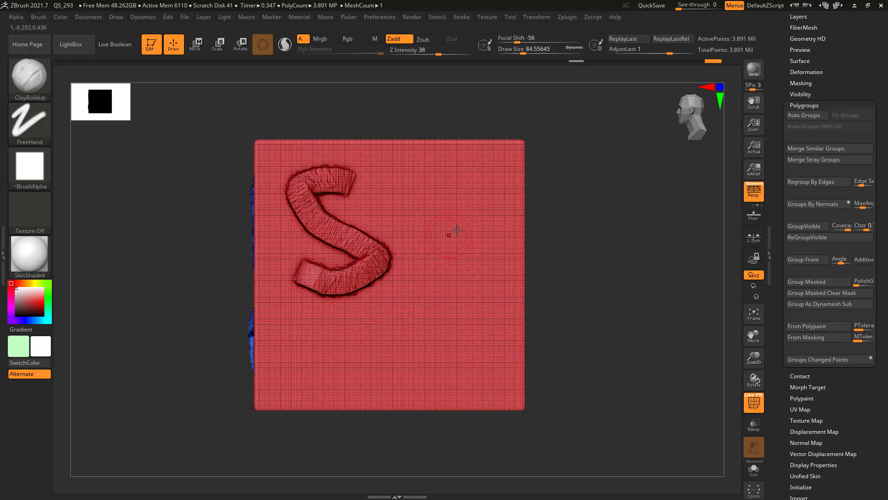
mouse_move(479, 197)
mouse_down()
mouse_move(428, 215)
mouse_move(404, 312)
mouse_up()
drag(277, 357, 503, 365)
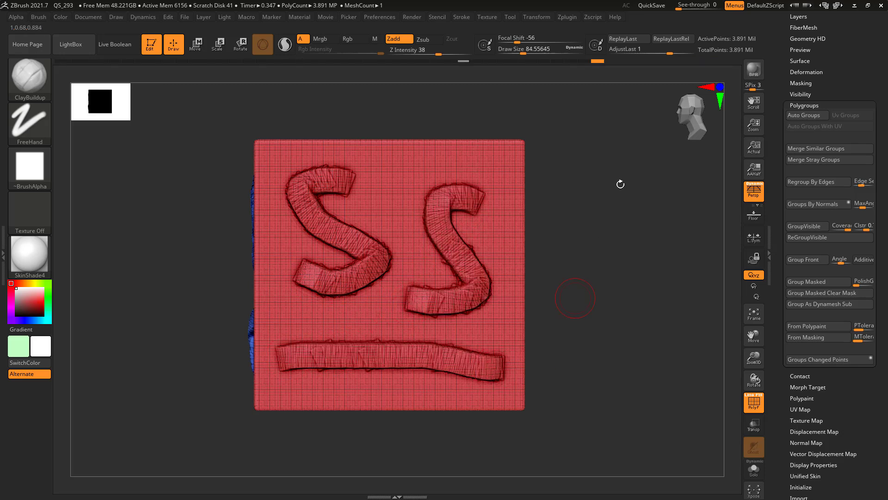
Step: Mark the blank side-face state in the Undo History and assign the three new strokes a polygroup with Groups Changed Points
mouse_move(597, 61)
mouse_down()
mouse_move(544, 62)
mouse_move(558, 64)
mouse_up()
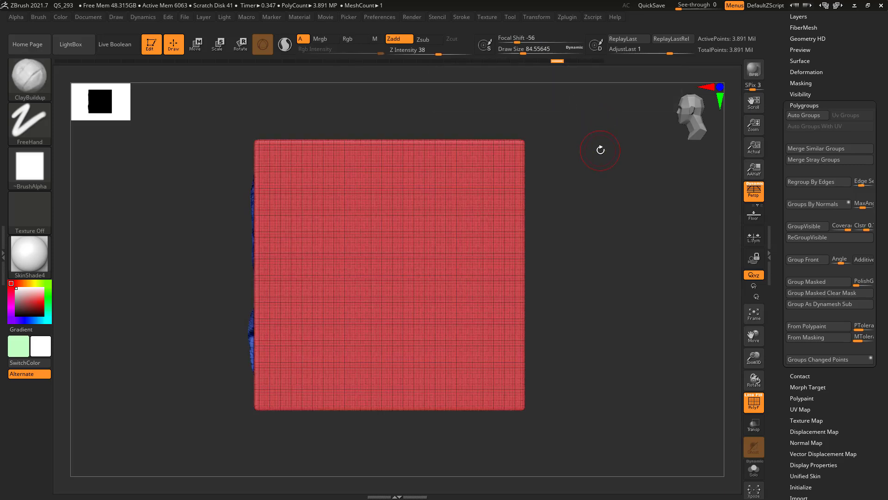
drag(561, 62, 623, 62)
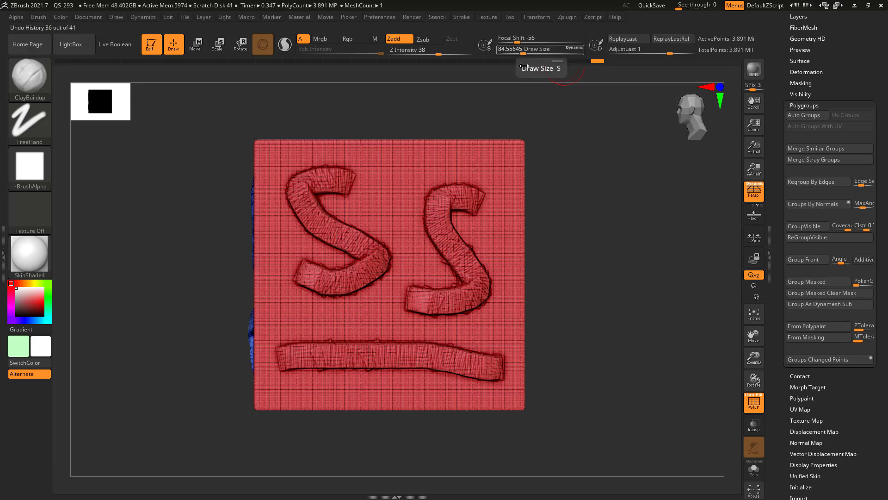
click(807, 361)
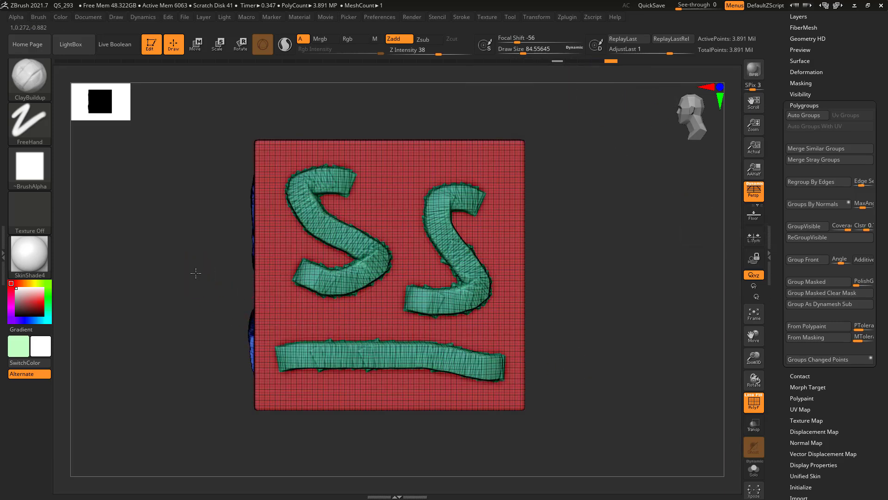
mouse_move(196, 273)
mouse_down()
mouse_move(531, 263)
mouse_move(452, 256)
mouse_move(502, 301)
mouse_up()
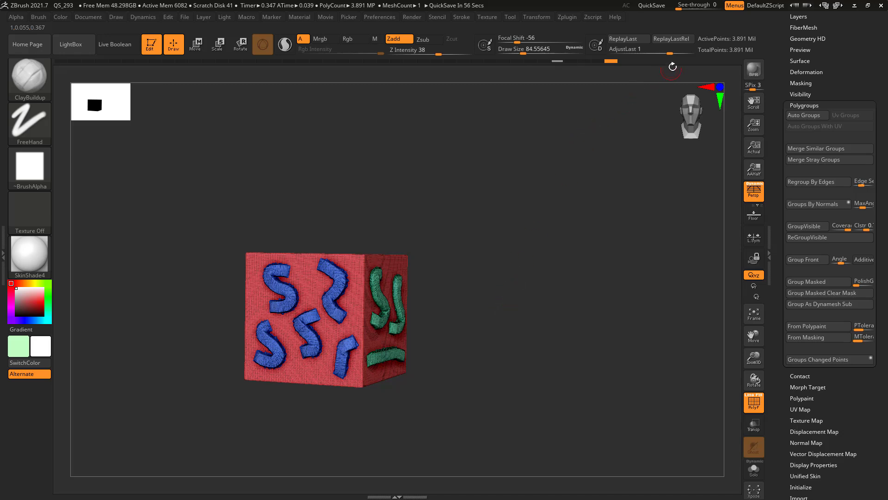
Step: Try AdjustLast on the side-face strokes to sink them into the surface
mouse_move(669, 51)
mouse_down()
mouse_move(643, 55)
mouse_move(659, 54)
mouse_up()
mouse_move(553, 252)
mouse_down()
mouse_move(491, 314)
mouse_move(601, 335)
mouse_up()
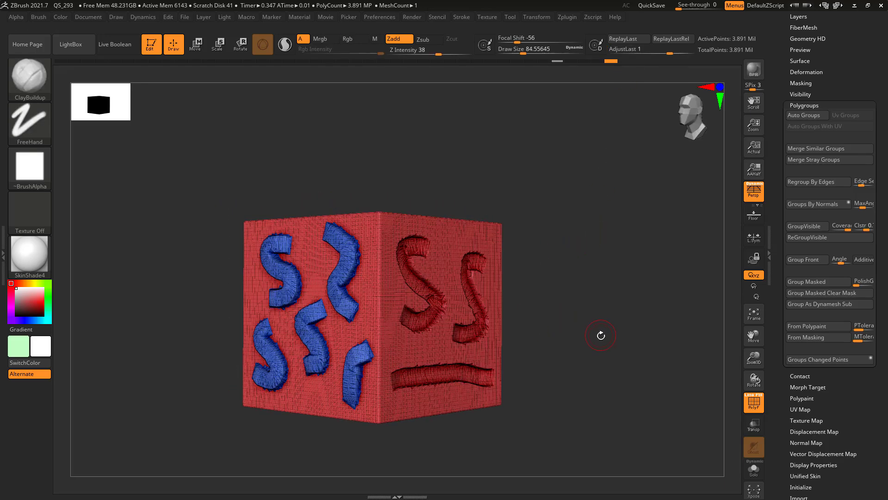
Step: Undo the stroke adjustment, polygroups and recent strokes on both faces, and hide the PolyFrame
key(ctrl+z)
key(ctrl+z)
key(ctrl+z)
key(ctrl+z)
key(ctrl+z)
key(ctrl+z)
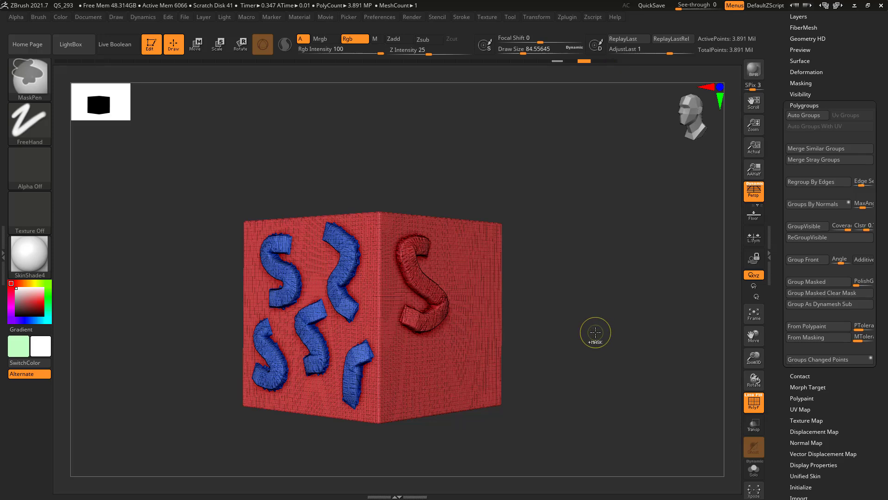
key(ctrl+z)
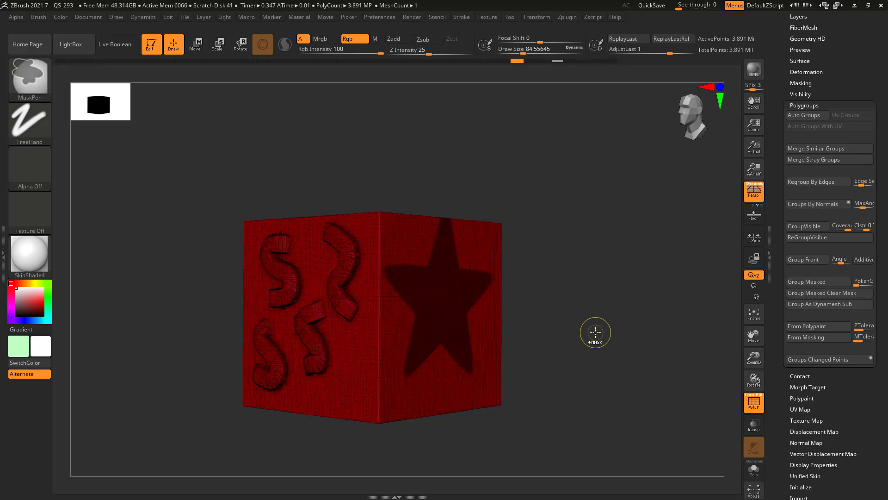
key(ctrl+z)
click(750, 407)
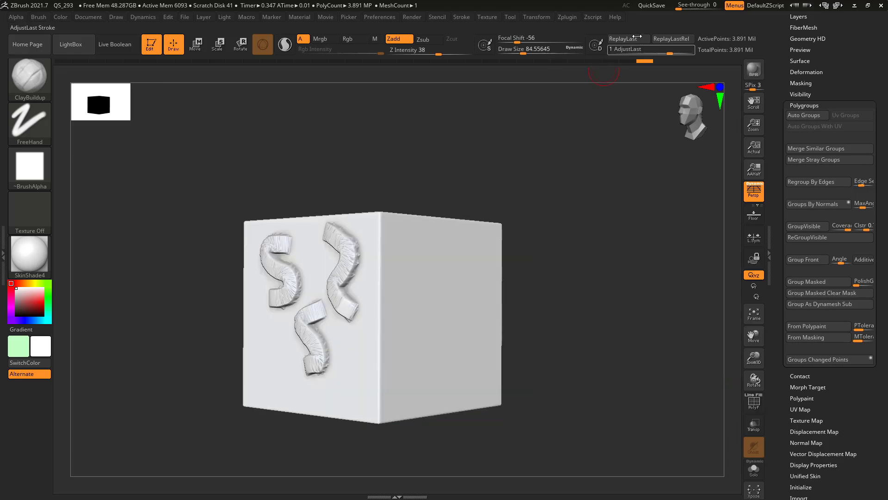
Step: Return to the stroke-free cube in the Undo History and clear its star mask
mouse_move(631, 61)
mouse_down()
mouse_move(570, 61)
mouse_move(579, 66)
mouse_up()
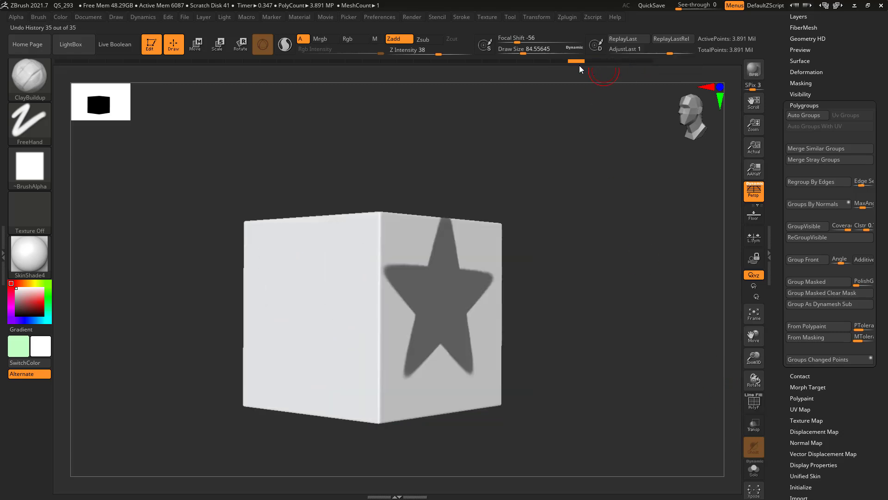
ctrl+drag(607, 263, 602, 283)
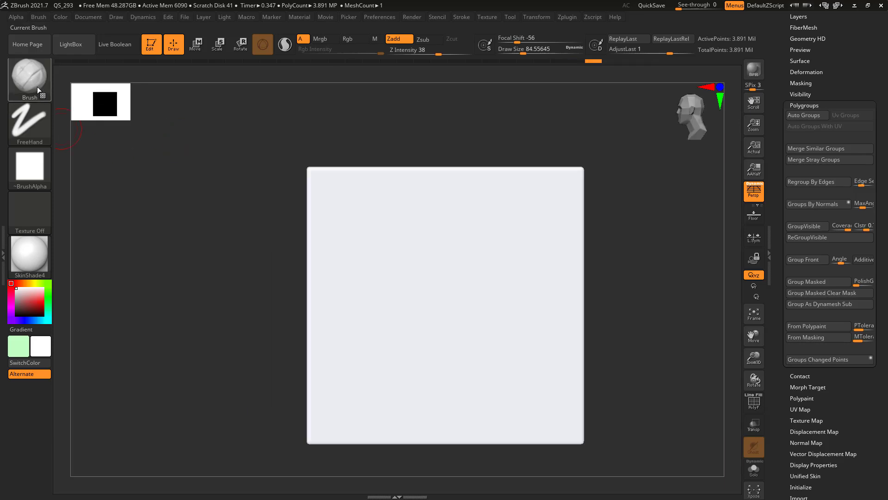
Step: Choose the BevelFlat brush and cut a flat bevel along the full length of the cube's front top edge
click(37, 87)
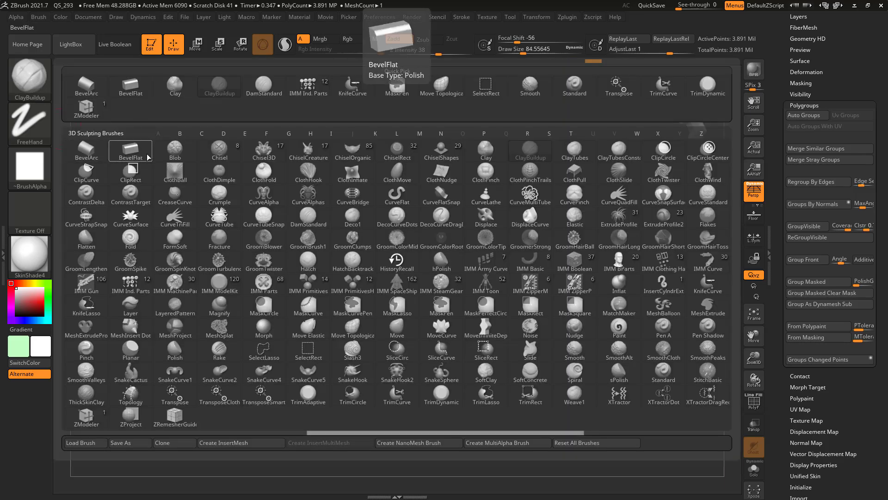
click(127, 154)
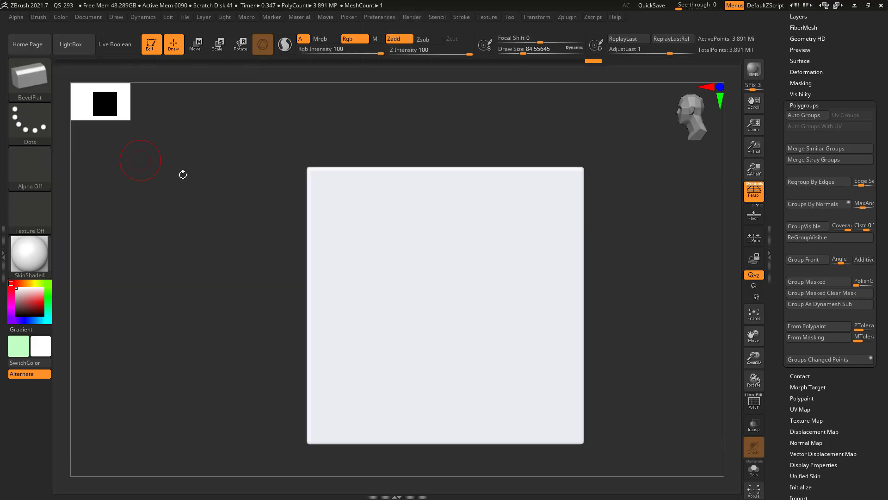
drag(332, 129, 560, 257)
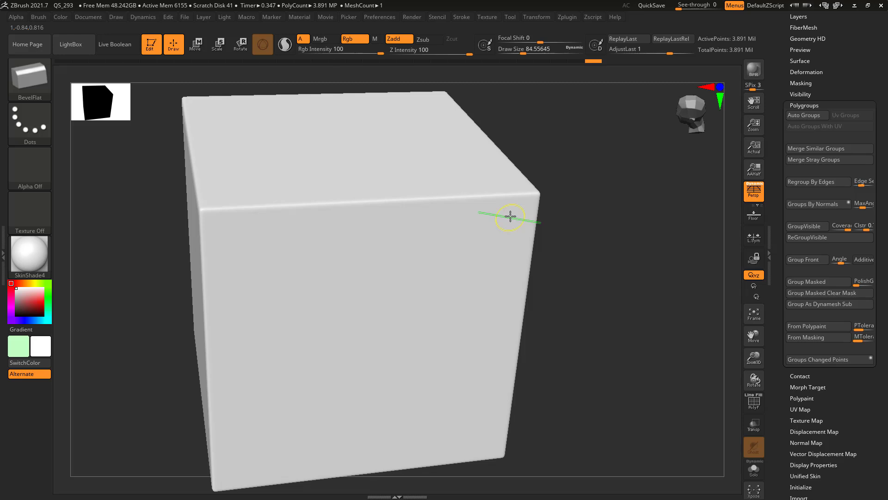
drag(510, 216, 505, 184)
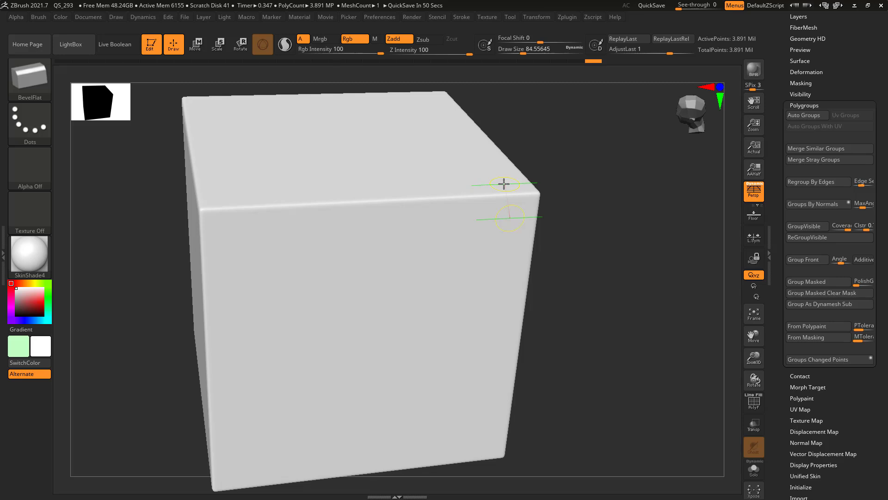
mouse_move(504, 184)
mouse_down()
mouse_move(515, 200)
mouse_move(312, 218)
mouse_move(201, 212)
mouse_up()
drag(269, 211, 240, 224)
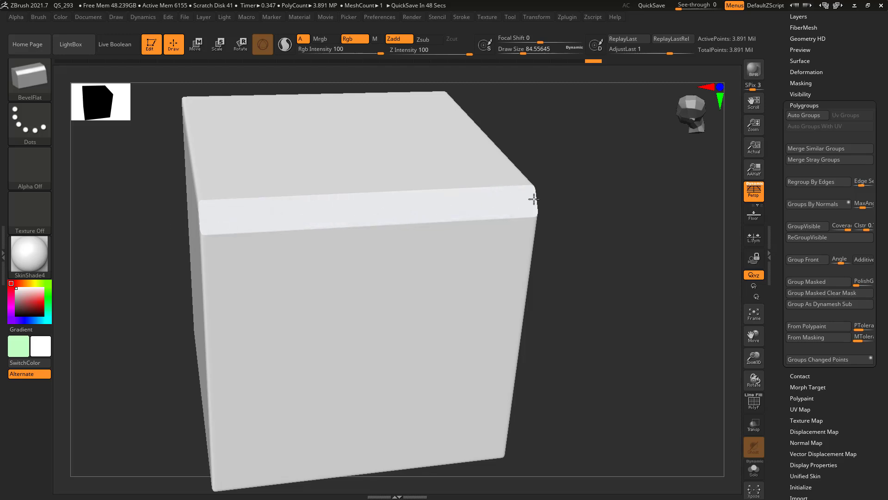
Step: Cut a second flat bevel with BevelFlat along another long edge, parallel to the first
alt+drag(587, 352, 591, 268)
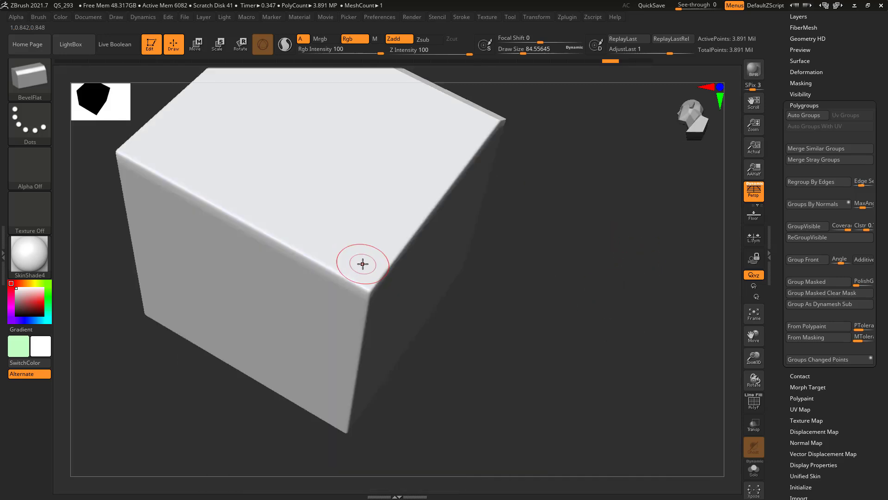
mouse_move(341, 299)
mouse_down()
mouse_move(359, 270)
mouse_move(387, 266)
mouse_up()
mouse_move(329, 263)
mouse_down()
mouse_move(253, 226)
mouse_move(341, 251)
mouse_move(154, 177)
mouse_up()
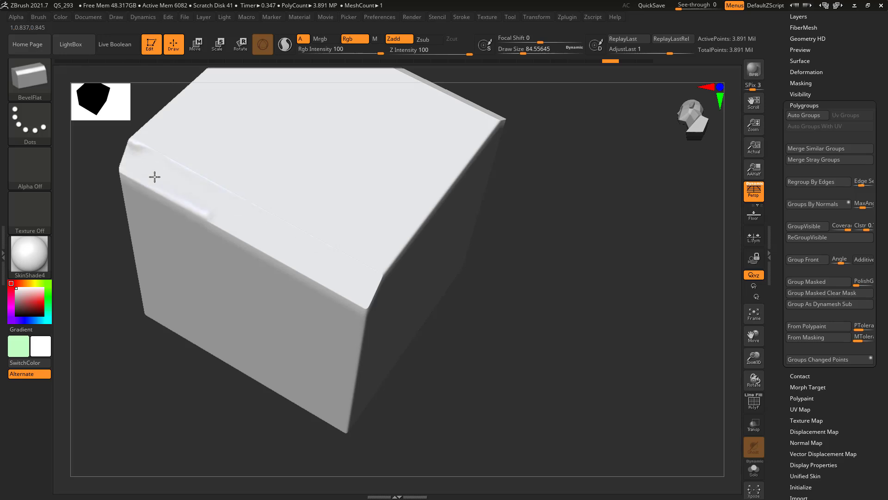
alt+drag(551, 363, 510, 238)
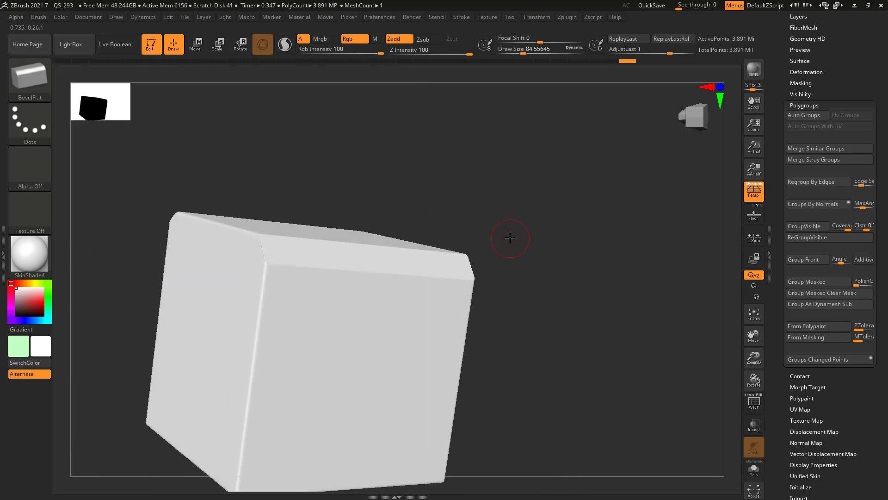
Step: Switch to the BevelArc brush and round off a third parallel edge of the cube
key(b)
click(86, 157)
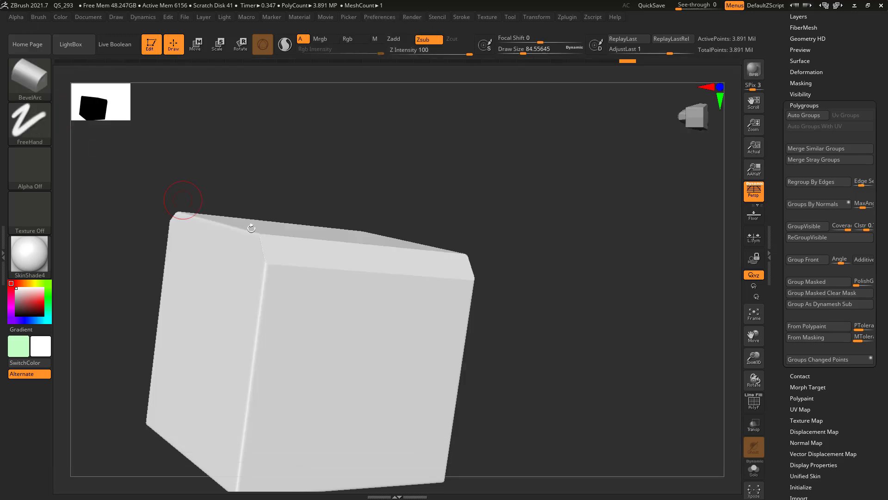
mouse_move(521, 302)
mouse_down()
mouse_move(529, 242)
mouse_move(515, 213)
mouse_move(508, 341)
mouse_up()
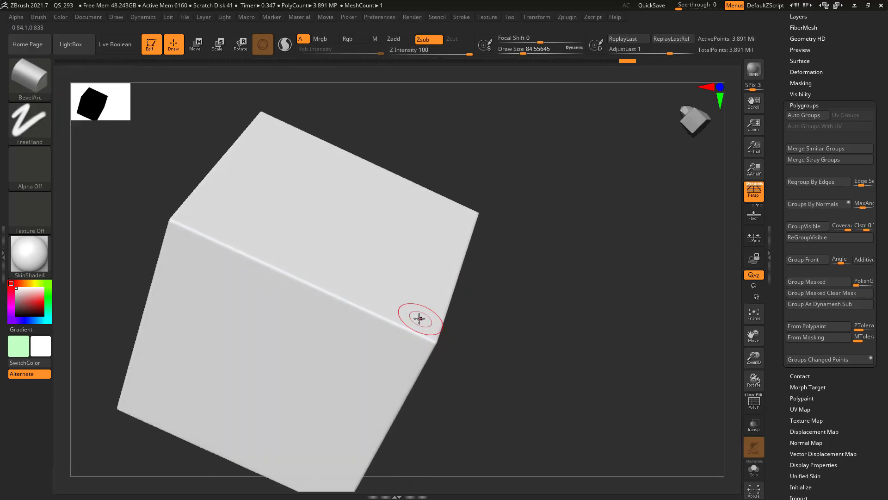
mouse_move(419, 318)
mouse_down()
mouse_move(415, 340)
mouse_move(389, 342)
mouse_move(366, 315)
mouse_move(390, 323)
mouse_move(119, 200)
mouse_up()
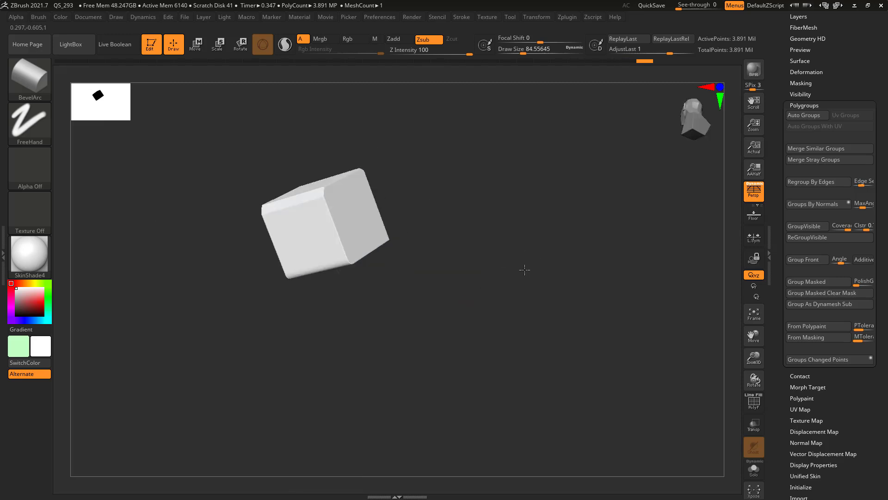
Step: Inspect the bevel profiles from the cube's end face and undo all three bevels
drag(523, 270, 449, 284)
drag(449, 284, 439, 367)
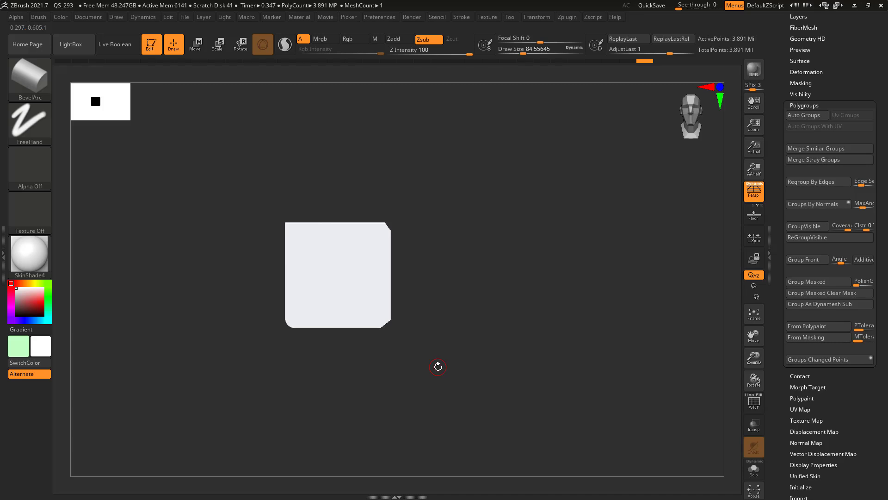
key(ctrl)
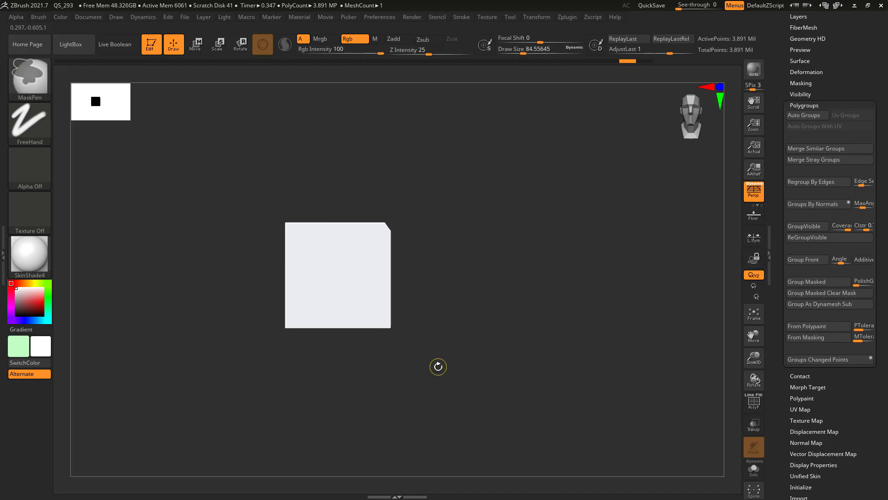
Step: Choose the TrimRect brush and try trimming a rectangular notch out of the cube's upper right corner
key(ctrl+shift)
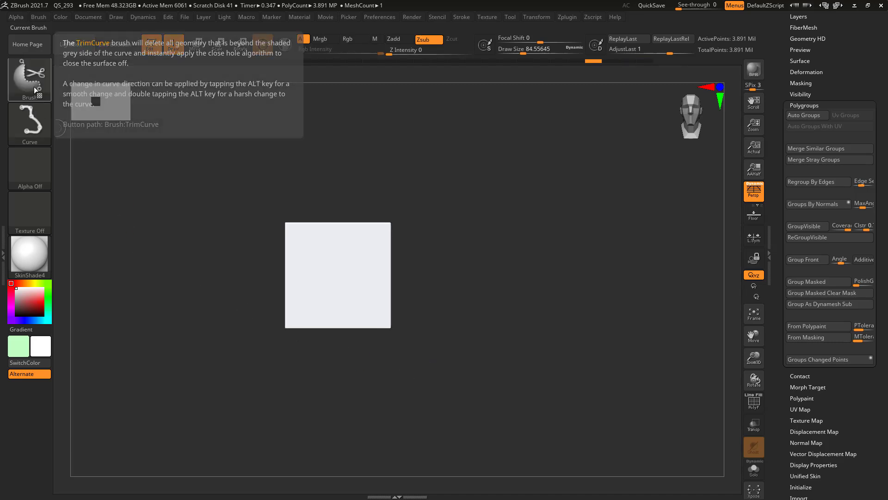
click(39, 87)
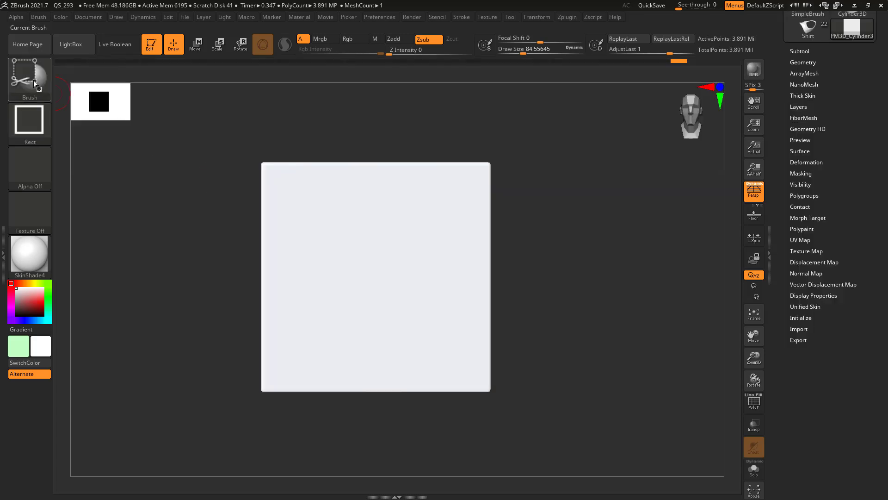
ctrl+shift+click(33, 80)
ctrl+shift+click(33, 79)
ctrl+shift+click(90, 149)
ctrl+shift+drag(441, 129, 541, 279)
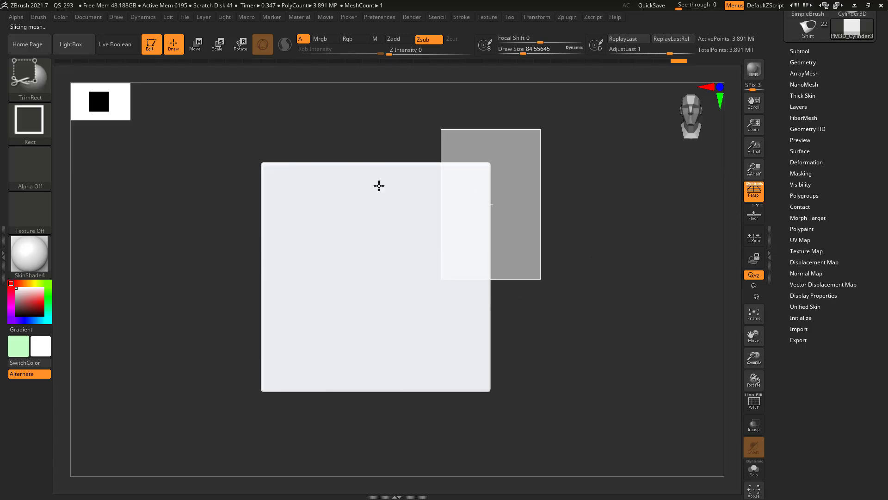
drag(604, 237, 397, 209)
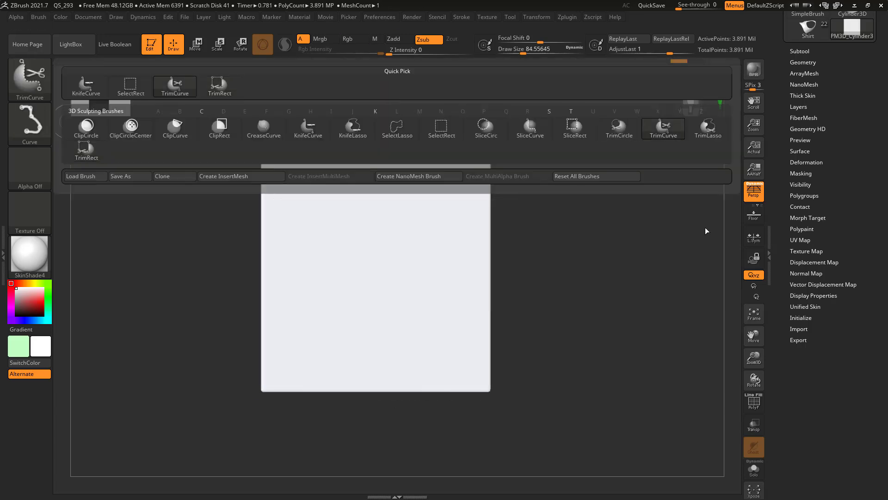
Step: Trim the cube's upper right corner off diagonally with the TrimCurve brush
drag(407, 123, 532, 264)
mouse_move(406, 159)
mouse_down()
mouse_move(495, 259)
mouse_move(494, 338)
mouse_move(620, 339)
mouse_up()
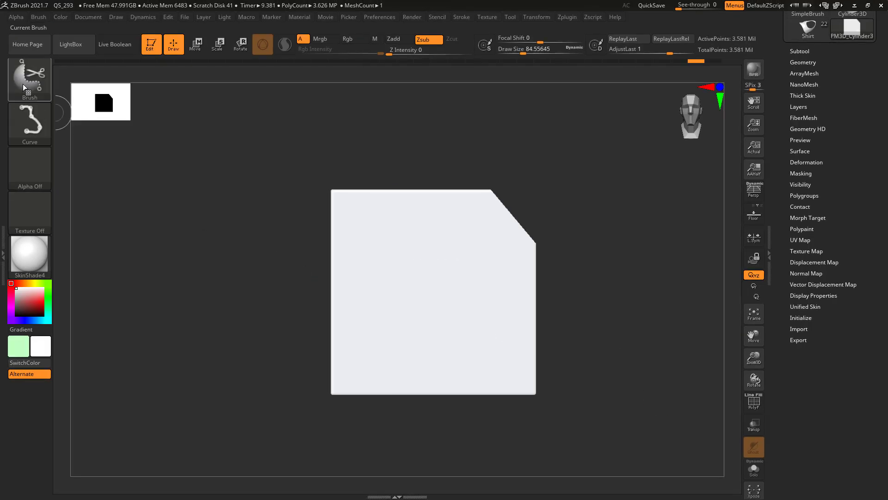
Step: Choose the KnifeCurve brush and slice away the cube's upper right part along a stair-stepped line with right-angle turns
key(b)
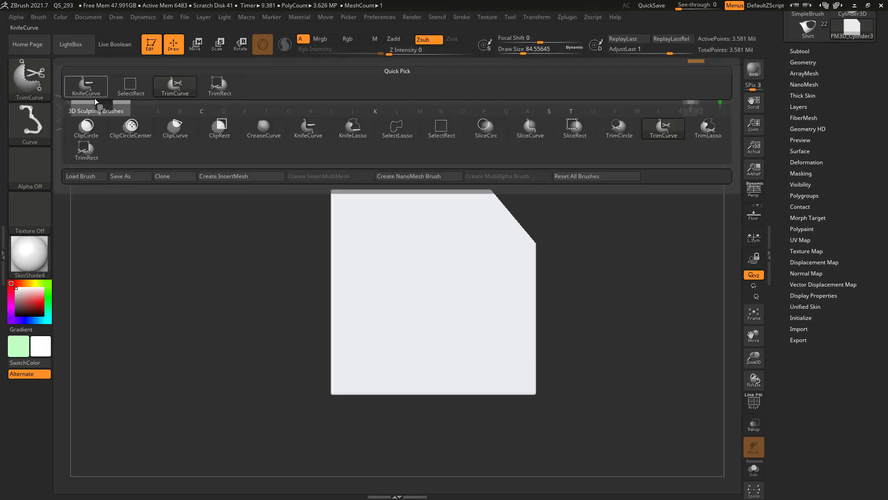
click(309, 132)
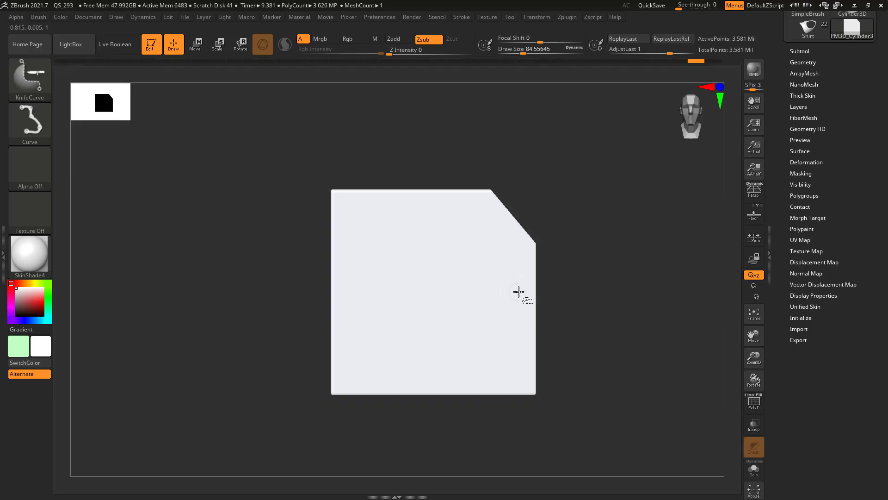
mouse_move(414, 161)
mouse_down()
mouse_move(417, 278)
mouse_move(484, 276)
mouse_move(483, 342)
mouse_move(588, 344)
mouse_up()
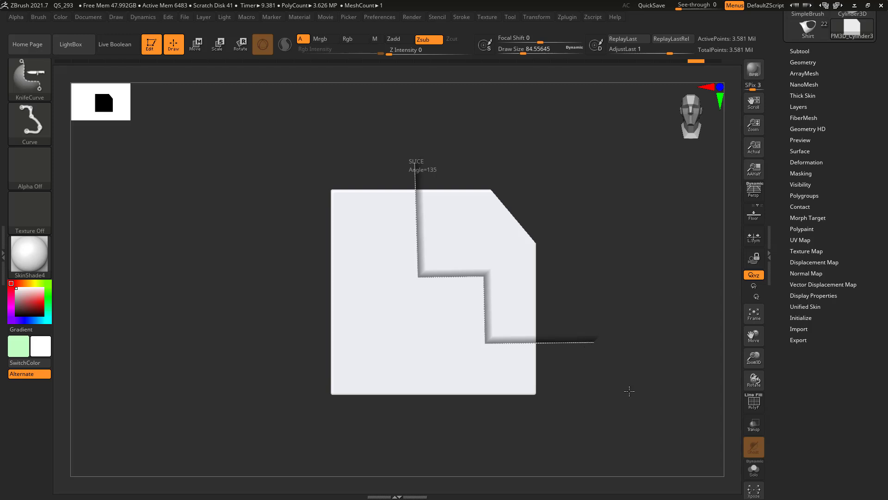
drag(629, 391, 587, 388)
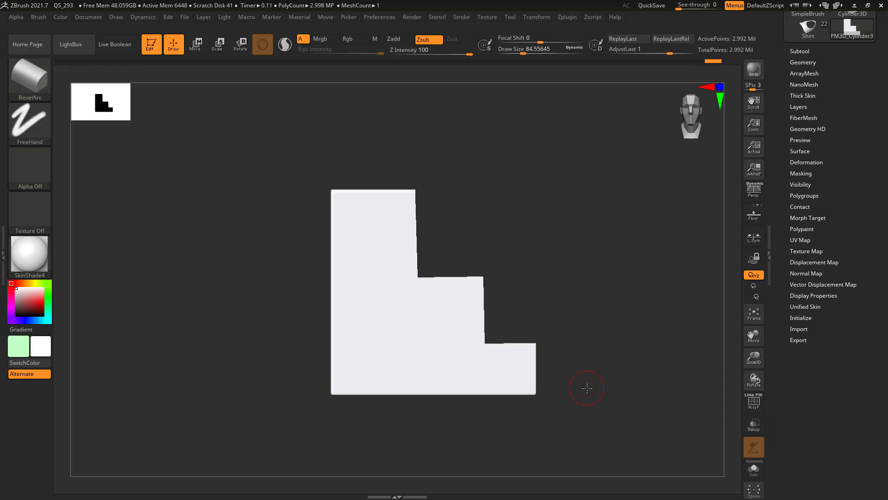
drag(587, 388, 550, 352)
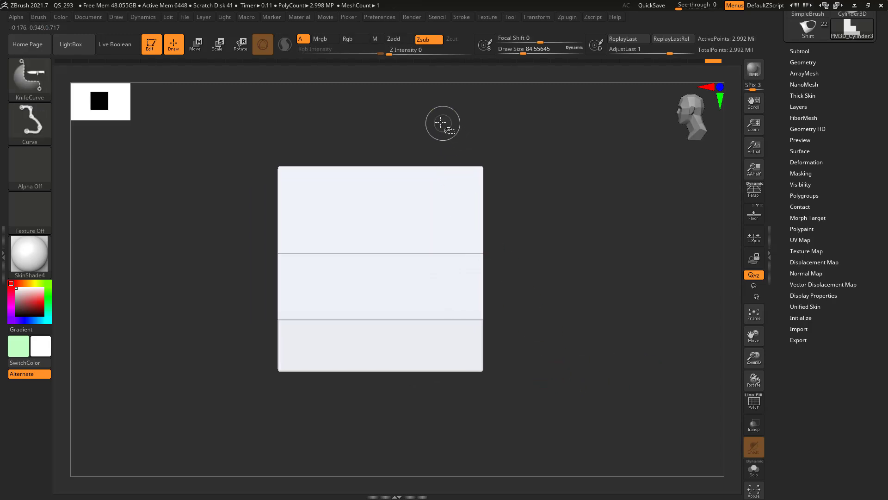
Step: Slice the cube along a straight vertical line through its right half with the KnifeCurve brush
ctrl+shift+drag(440, 115, 442, 411)
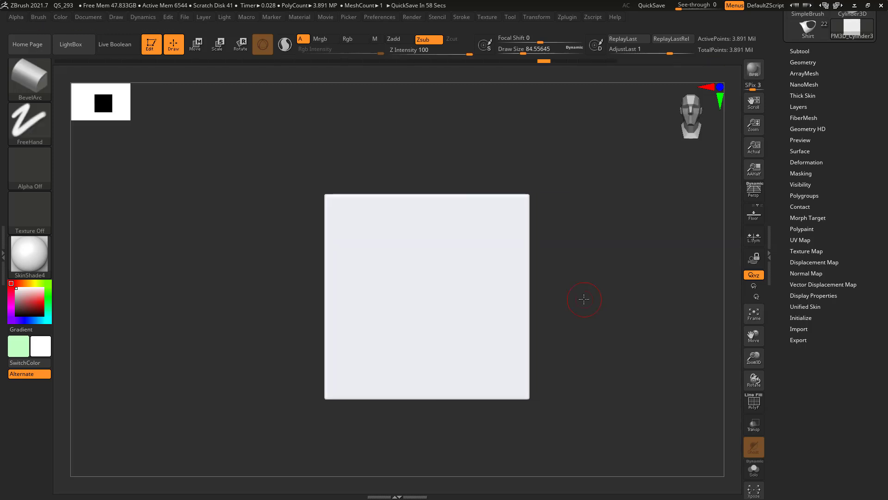
Step: Choose the ClayBuildup brush and reduce its draw size to about 33 for working on the cube's front face
mouse_move(621, 303)
mouse_down()
mouse_move(573, 318)
mouse_move(614, 311)
mouse_up()
key(f)
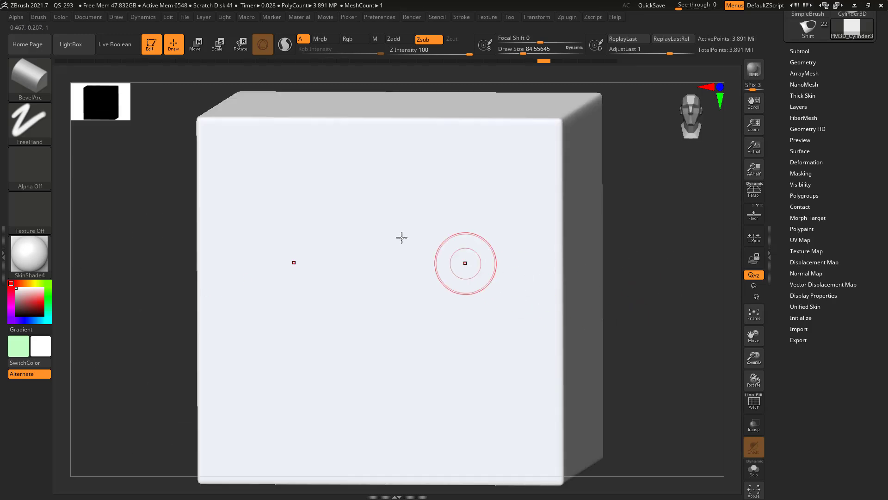
click(22, 68)
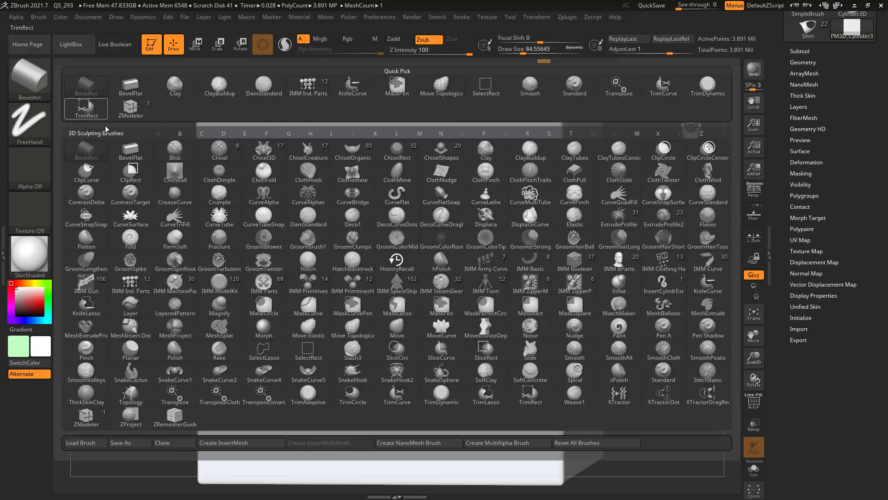
click(206, 84)
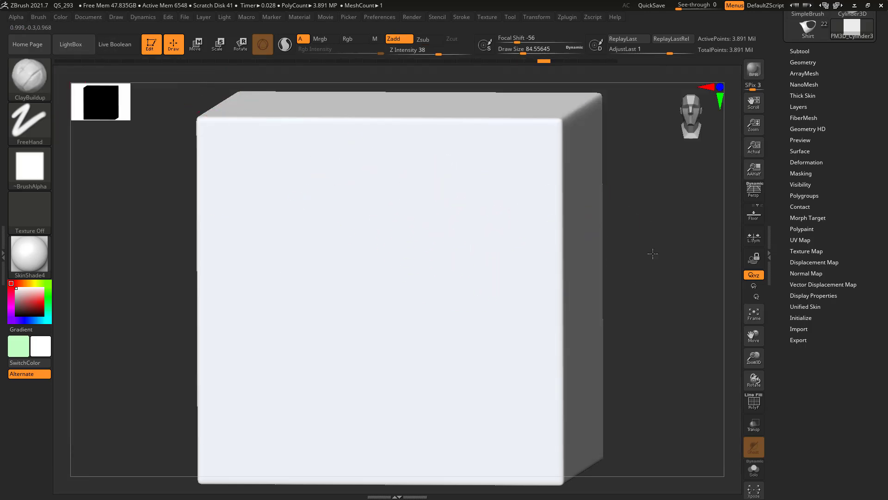
drag(653, 253, 632, 251)
key(f)
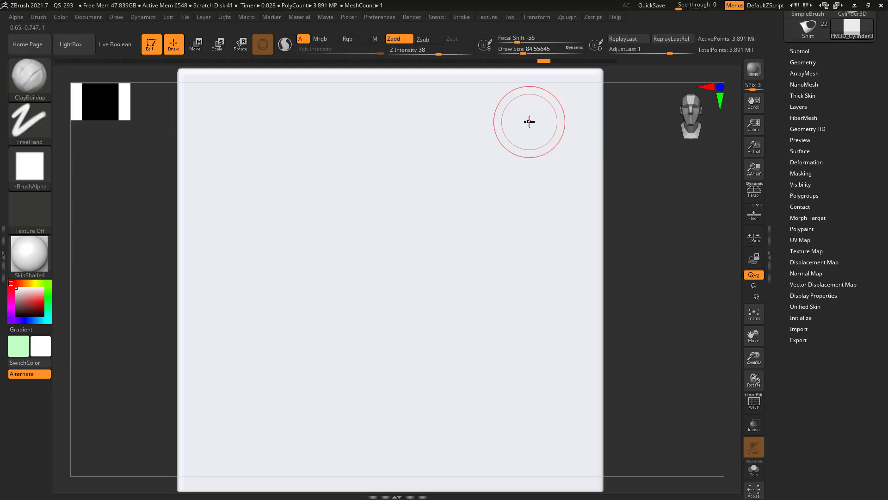
key([)
key([)
key([)
key([)
key([)
key([)
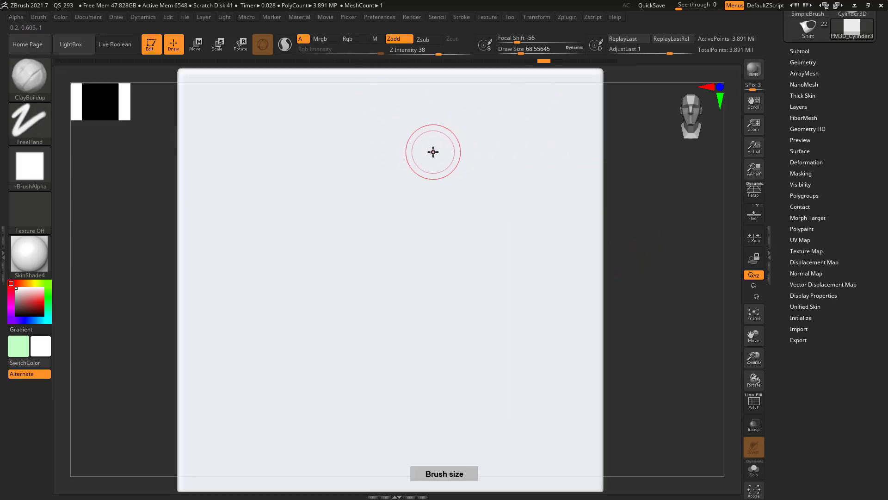
Step: Sculpt a clay stroke across the face's upper right corner and a curved one at the lower left, and interpolate between them
mouse_move(395, 93)
mouse_down()
mouse_move(545, 206)
mouse_move(593, 262)
mouse_up()
alt+drag(670, 274, 658, 299)
mouse_move(303, 286)
mouse_down()
mouse_move(331, 354)
mouse_move(394, 360)
mouse_up()
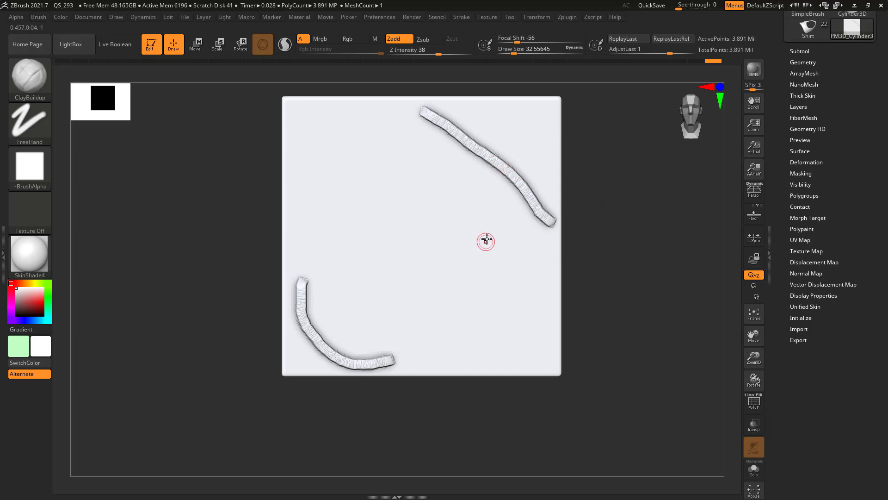
click(462, 17)
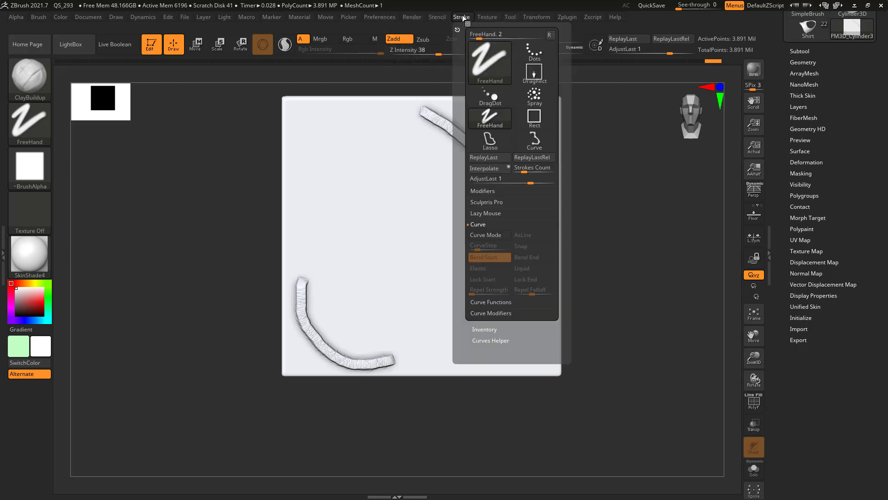
click(490, 169)
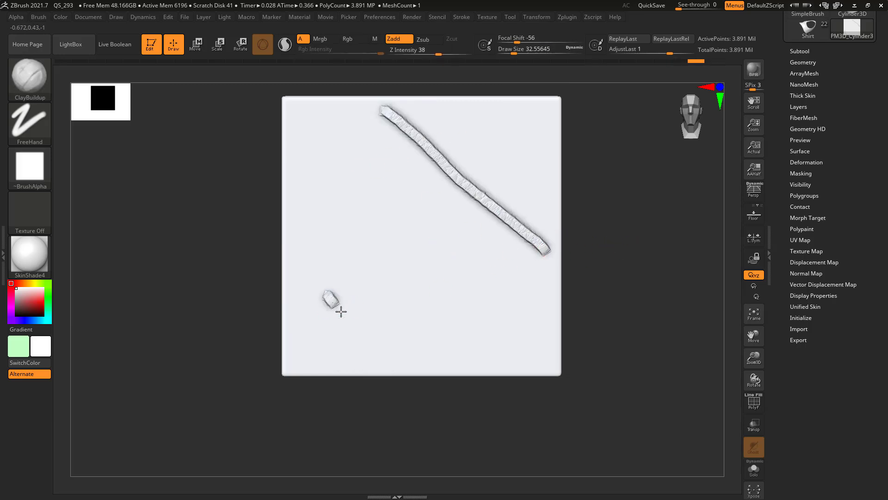
Step: Interpolate between the long diagonal stroke and the short lower-left stroke, and undo the interpolation and both strokes
click(462, 16)
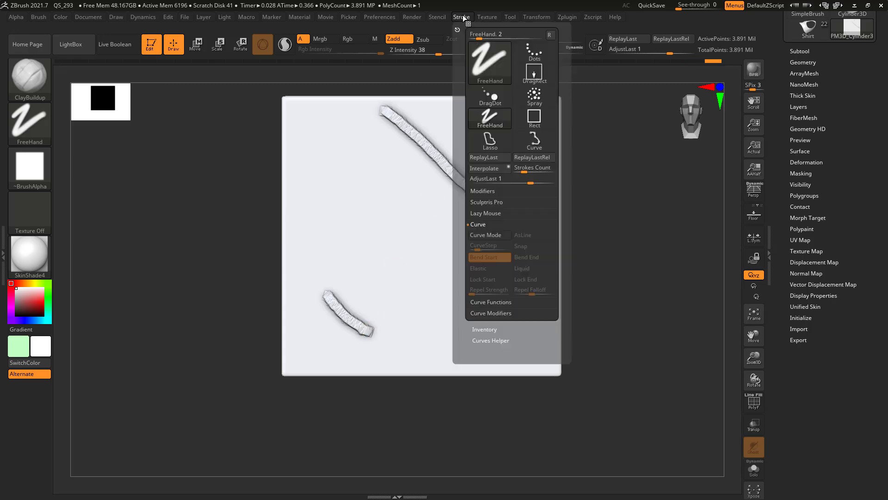
click(485, 169)
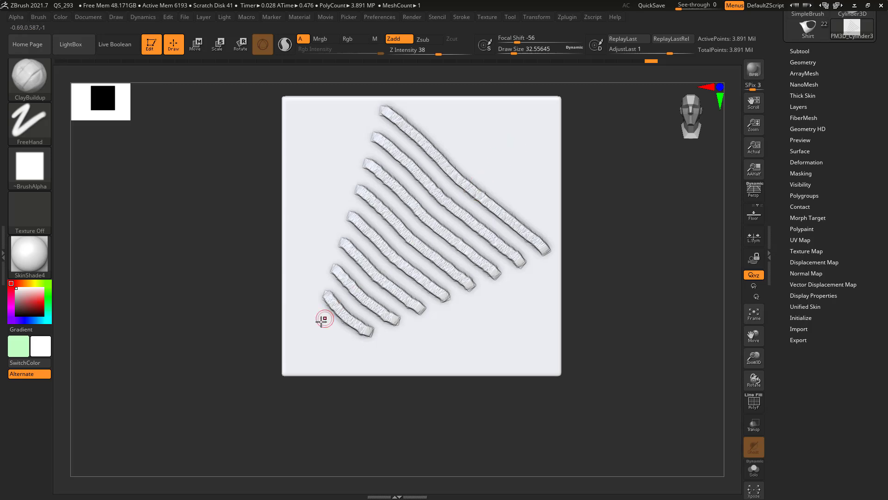
key(ctrl+z)
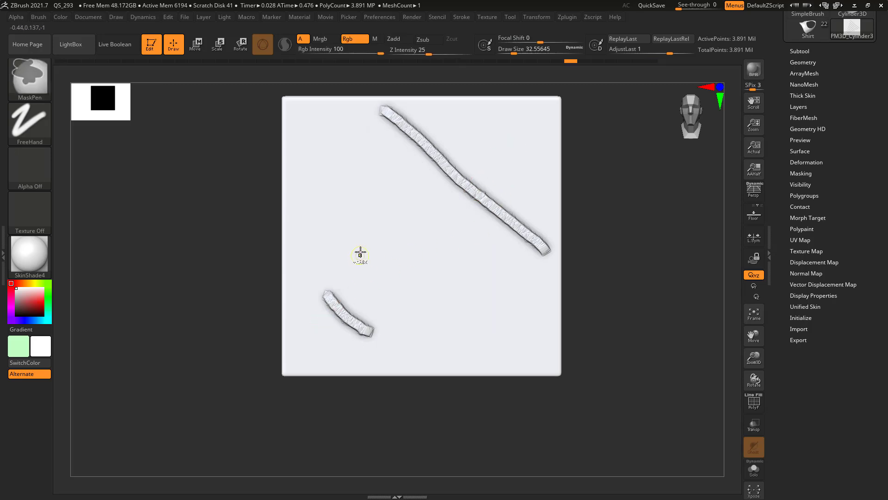
key(ctrl+z)
Step: Sculpt a long arc in the face's upper right and a short wavy stroke at the lower left, and interpolate between them with 7 strokes
mouse_move(385, 117)
mouse_down()
mouse_move(451, 140)
mouse_move(544, 267)
mouse_up()
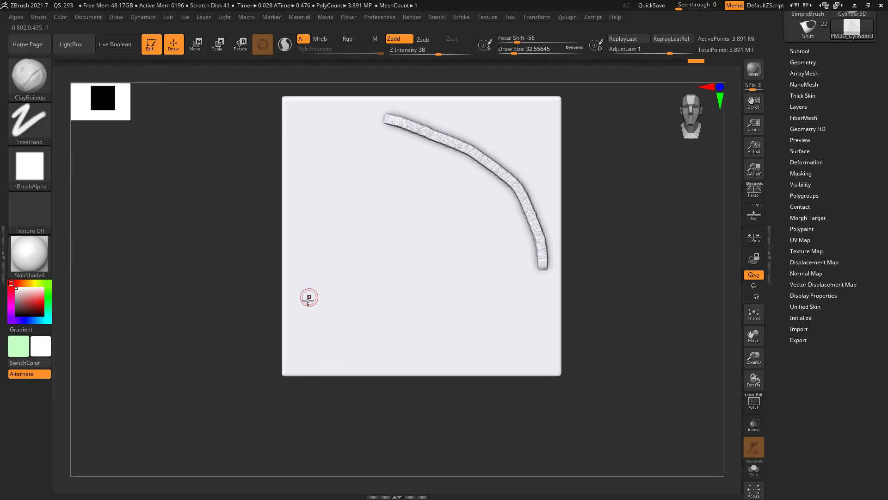
drag(296, 322, 334, 353)
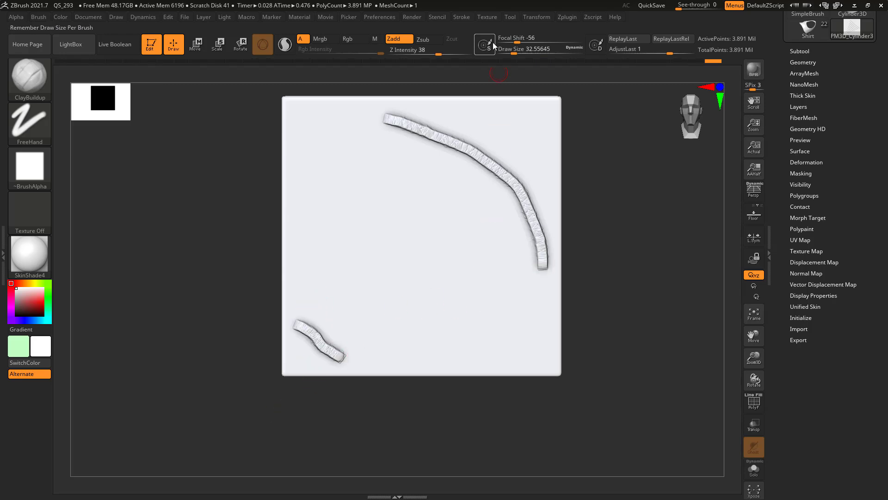
click(461, 17)
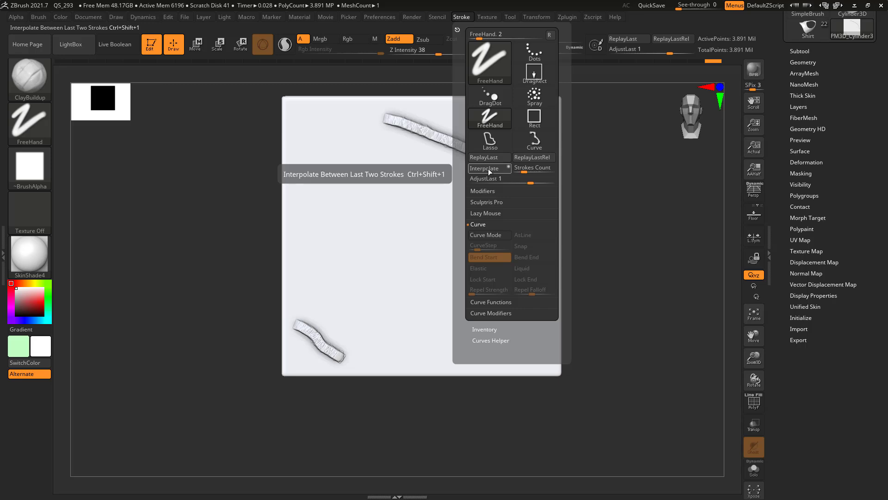
click(490, 168)
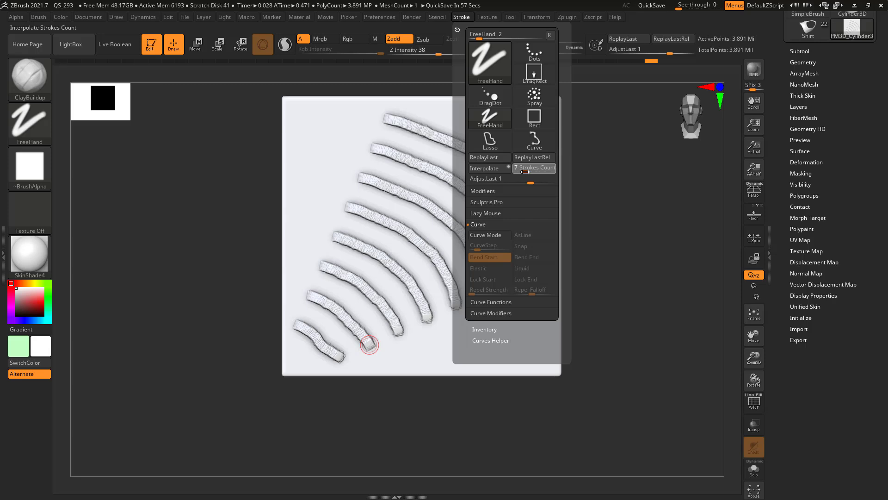
Step: Set the interpolation Strokes Count to 10, undo back to the two base strokes and interpolate between them again
click(485, 170)
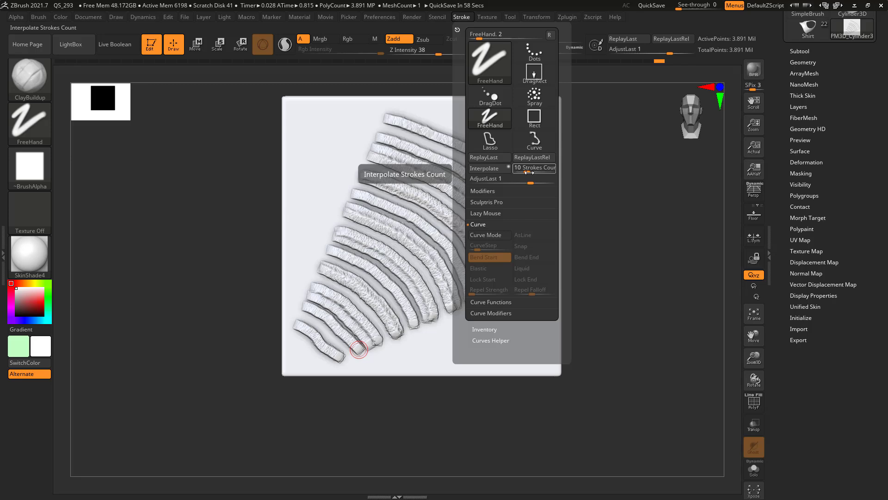
key(ctrl+z)
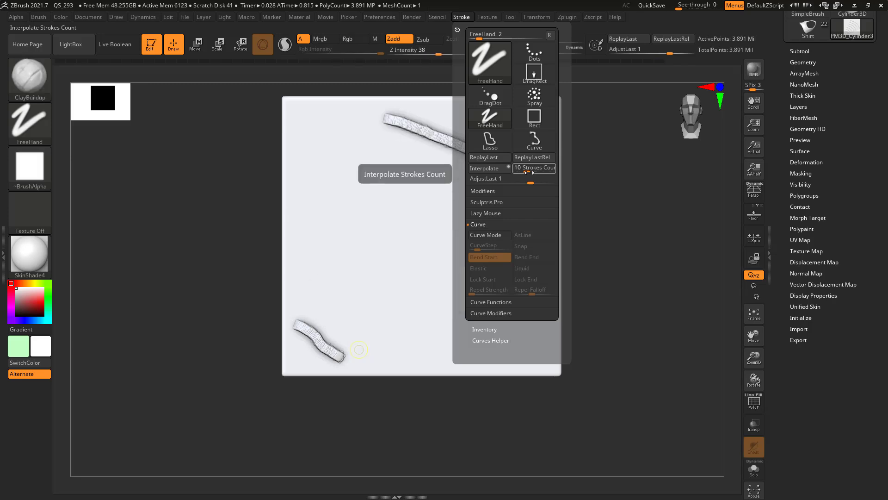
click(499, 169)
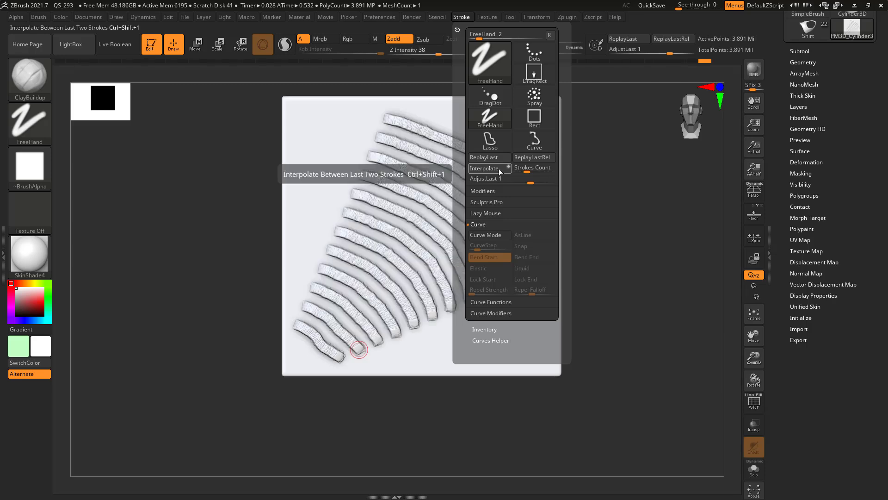
Step: Raise the interpolation Strokes Count above 10 and interpolate between the two strokes again for denser bands
key(ctrl)
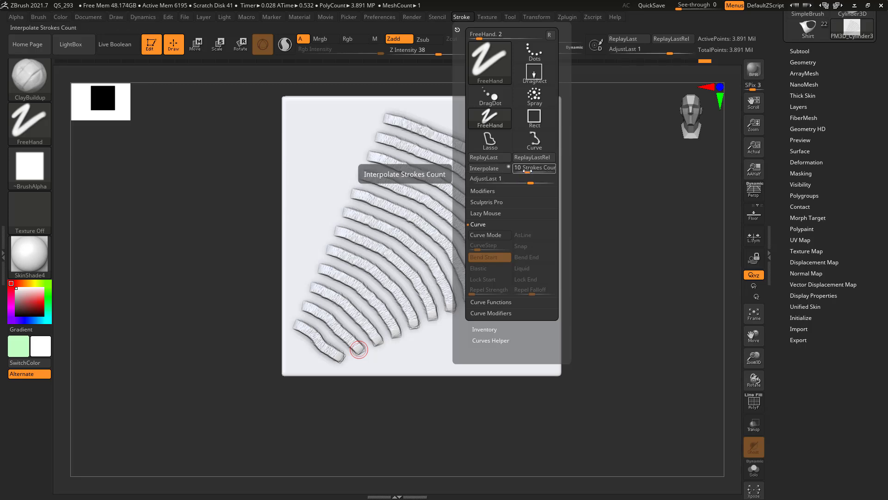
click(527, 171)
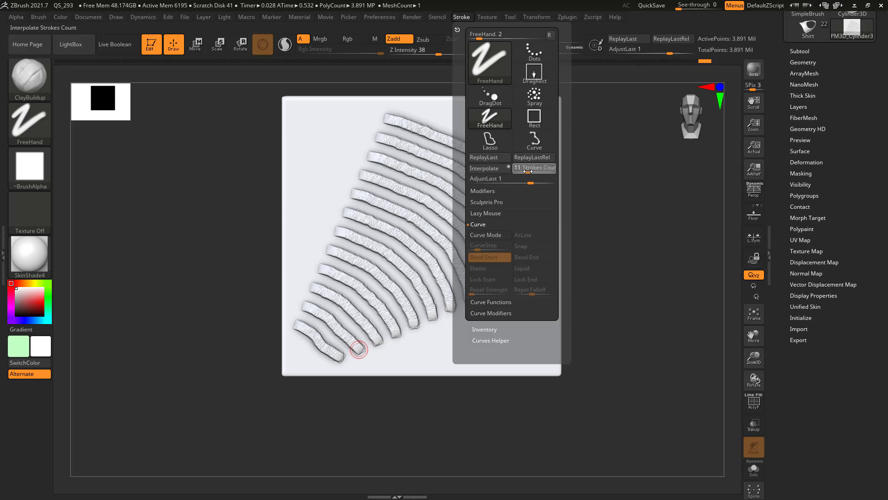
click(487, 169)
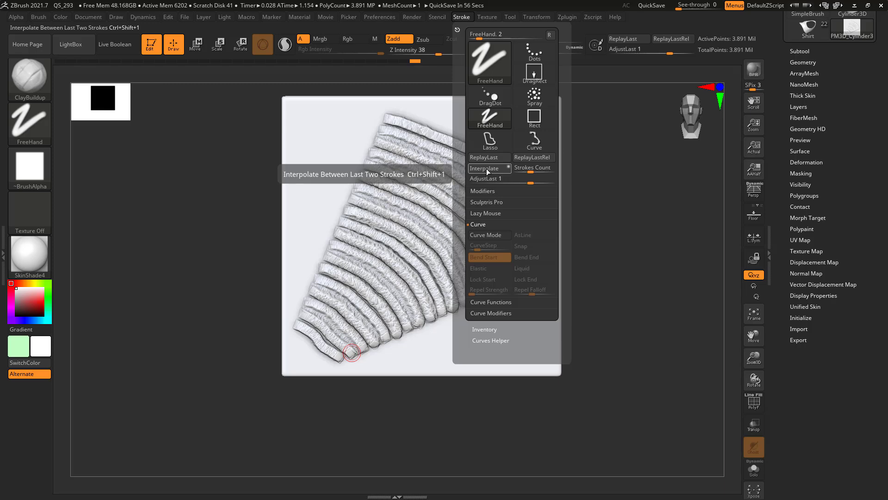
Step: Switch to the Shirt tool with the rabbit in the red armchair and frame the character at a three-quarter angle
mouse_move(694, 200)
mouse_down()
mouse_move(657, 208)
mouse_move(696, 216)
mouse_move(690, 258)
mouse_move(698, 244)
mouse_up()
click(809, 31)
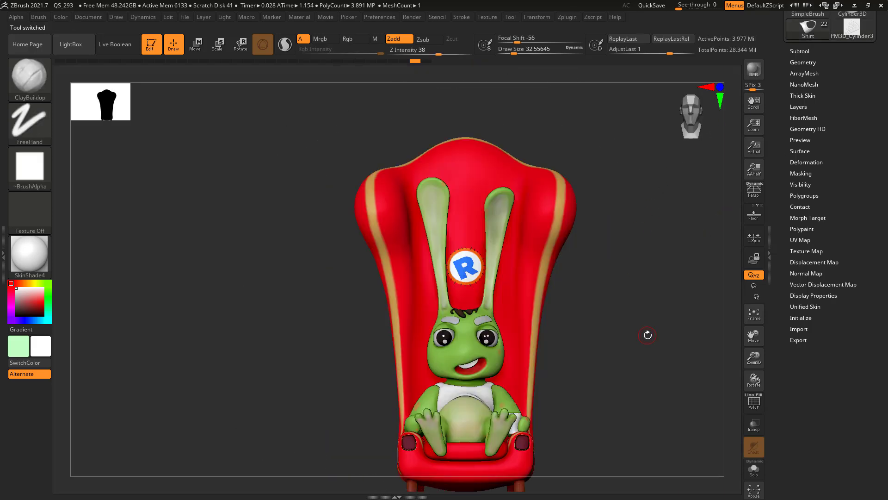
alt+drag(648, 334, 258, 209)
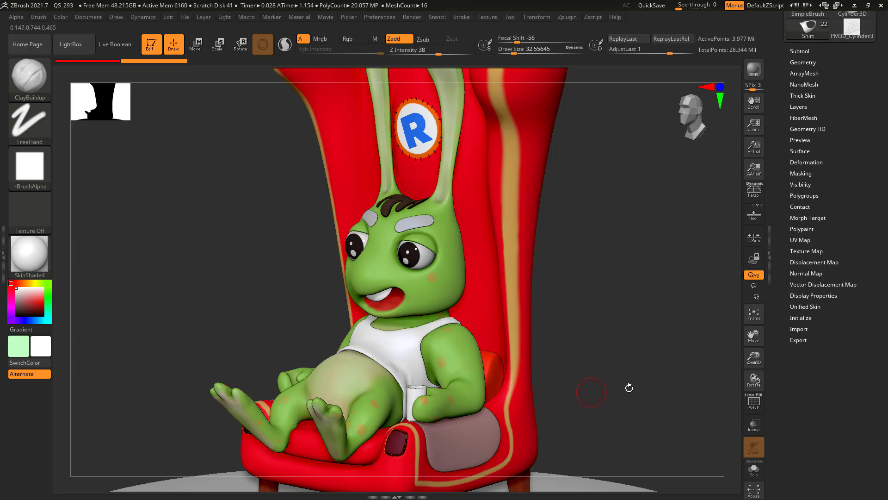
ctrl+right_drag(653, 375, 676, 352)
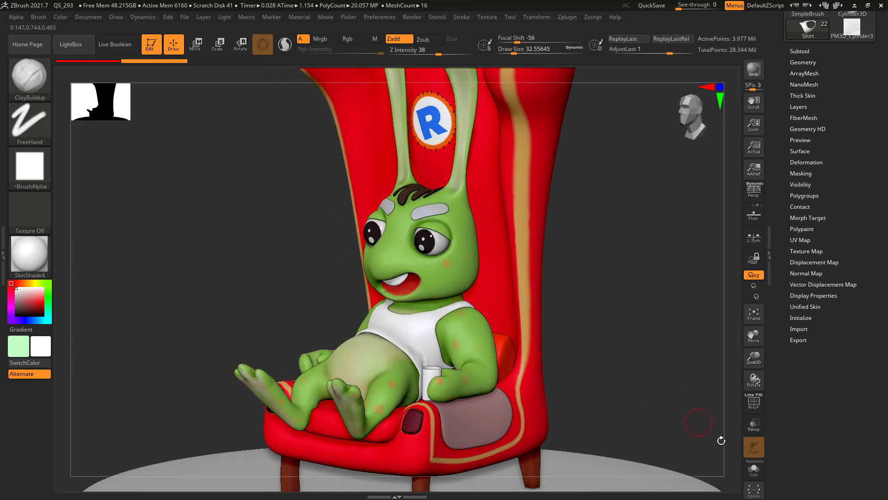
Step: Isolate the rabbit's shirt with Solo mode, examine its shape and tilt, and show the whole scene again
click(753, 470)
right_drag(641, 378, 519, 391)
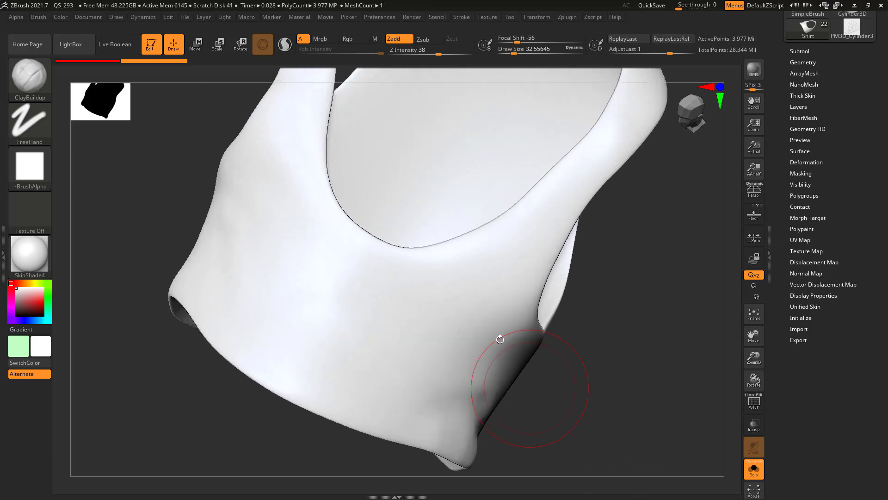
ctrl+right_drag(644, 314, 536, 301)
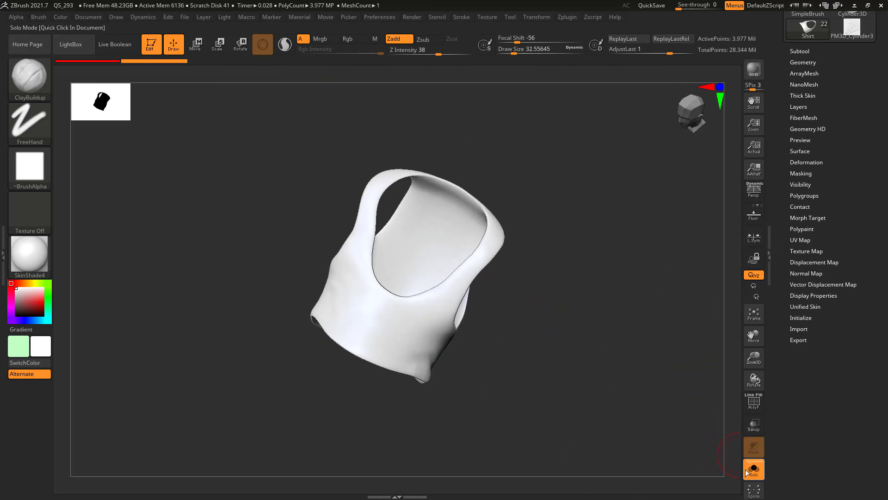
key(ctrl+shift+s)
drag(651, 407, 610, 305)
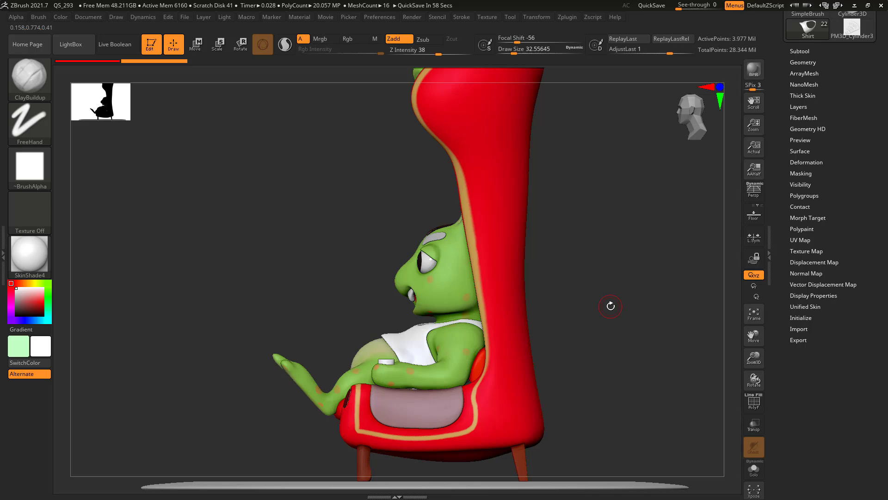
drag(694, 346, 627, 357)
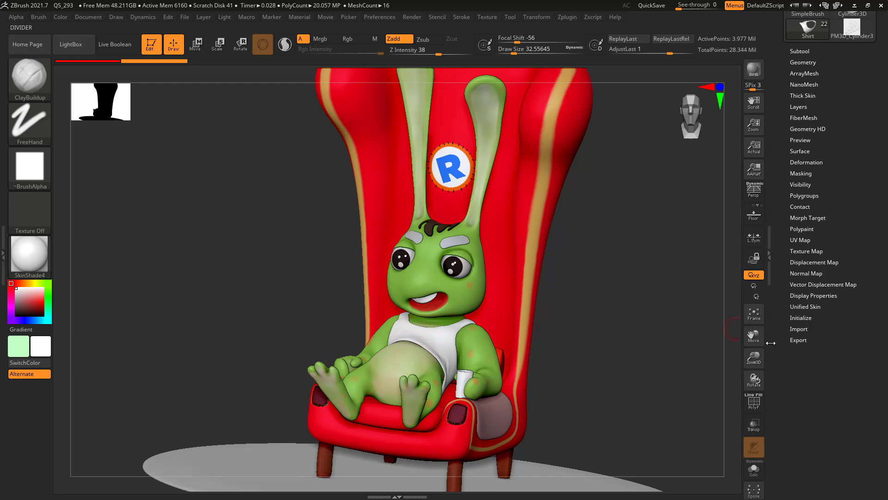
Step: Store the Home Stage and Target Stage for the rabbit's shirt with the Stager geometry options
drag(794, 354, 799, 430)
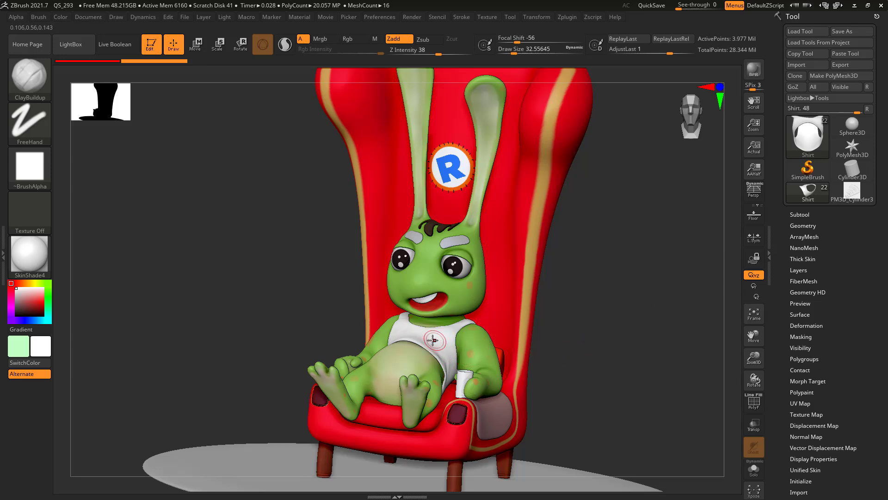
click(815, 226)
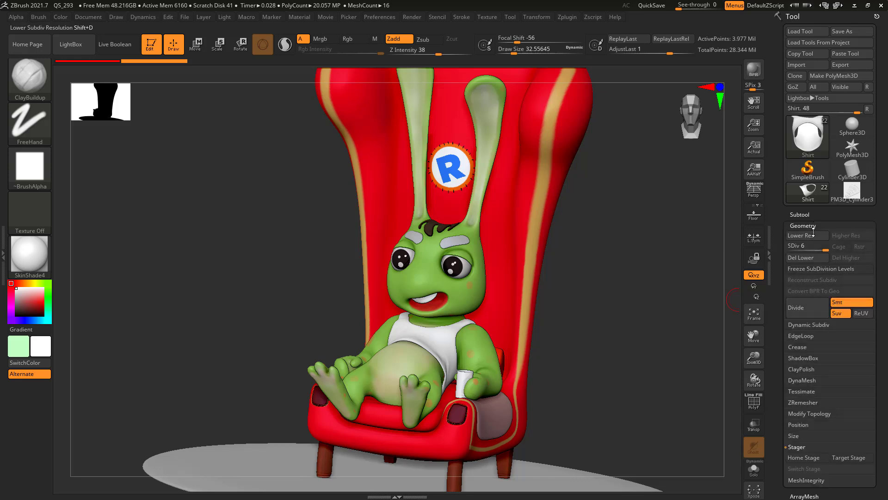
drag(773, 396, 772, 324)
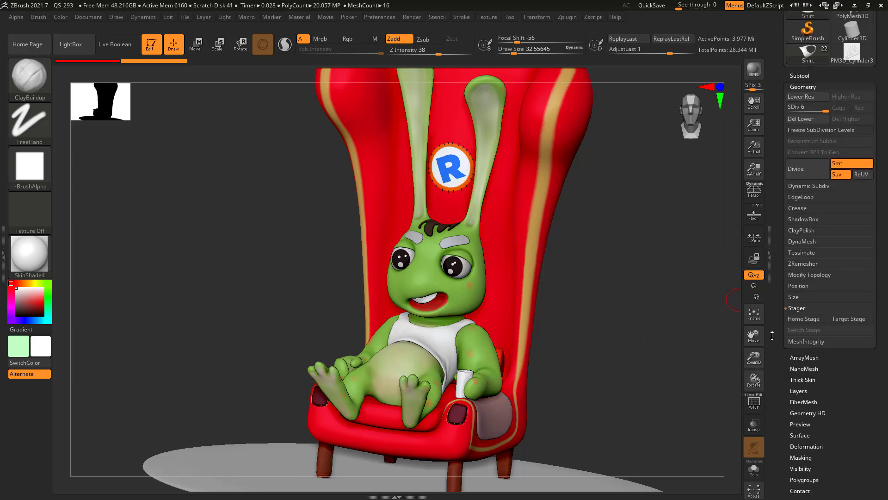
click(793, 320)
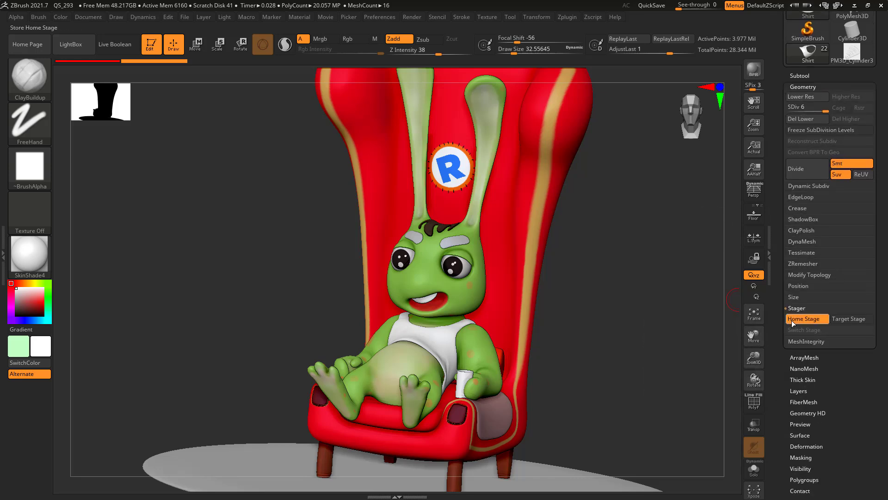
click(856, 324)
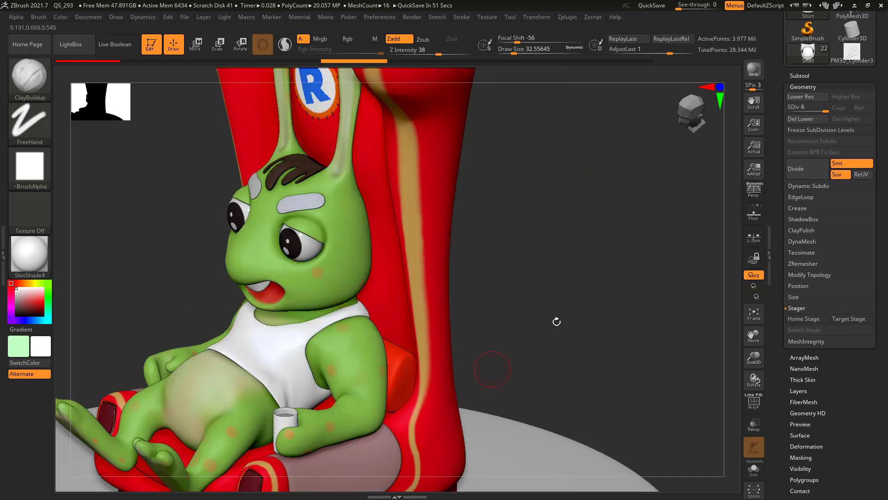
alt+drag(557, 321, 532, 273)
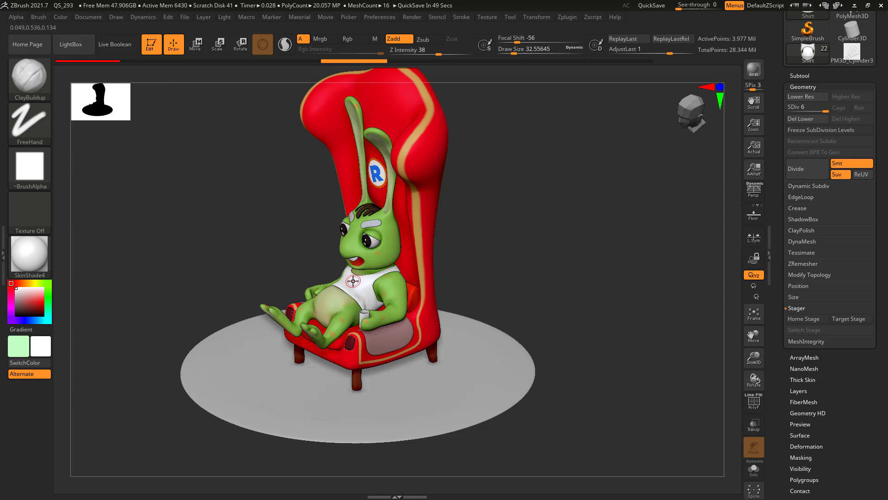
Step: Store the posed shirt as the Target Stage, and move it out beside the armchair at a much larger scale
click(858, 321)
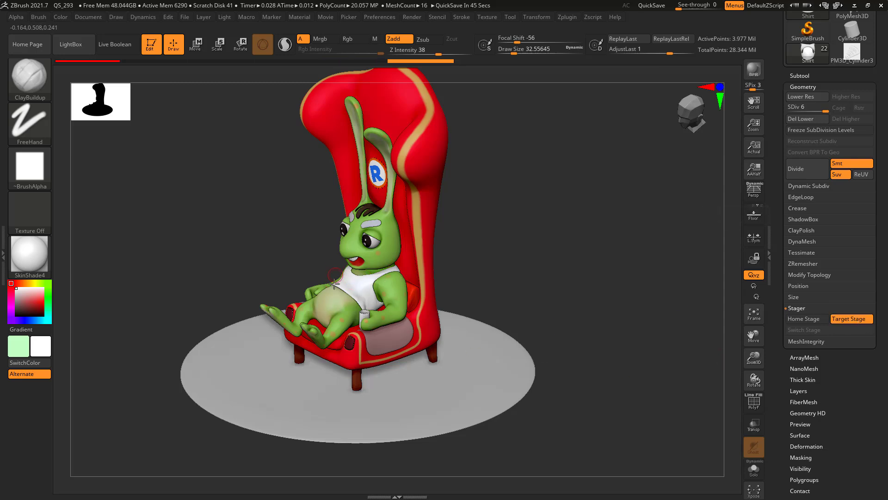
mouse_move(538, 282)
shift+mouse_down()
mouse_move(571, 284)
mouse_move(542, 298)
shift+mouse_up()
click(195, 46)
shift+drag(198, 296, 248, 300)
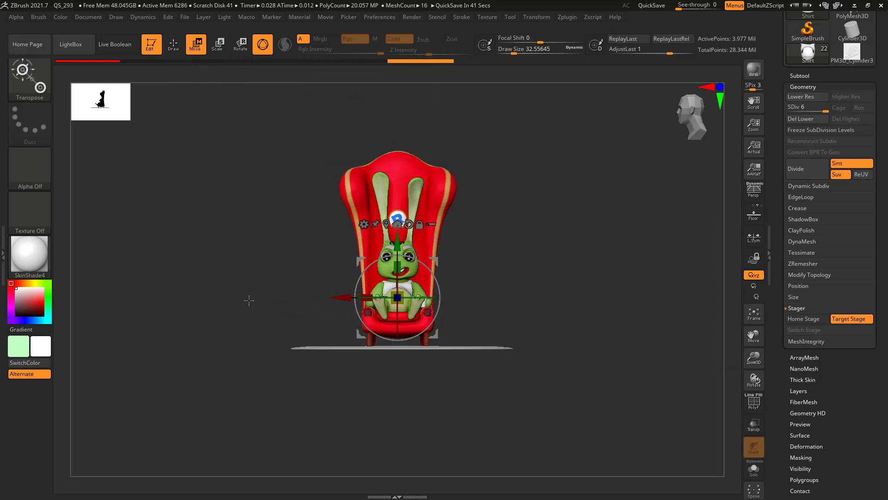
drag(445, 257, 594, 224)
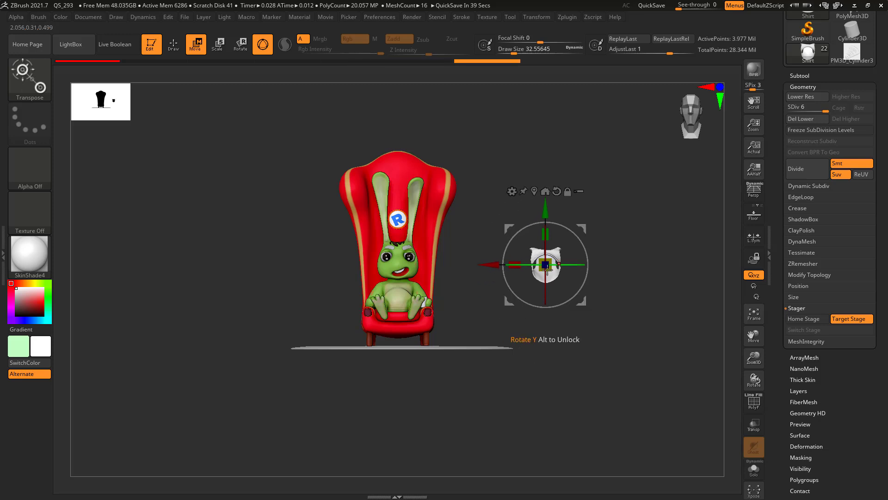
drag(550, 263, 662, 238)
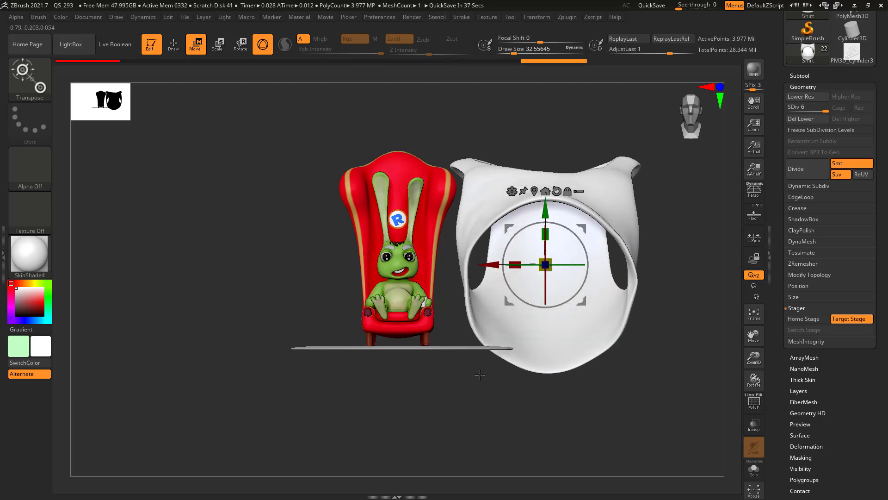
Step: Rotate the enlarged shirt upright beside the armchair and store this placement as its Home Stage
alt+drag(480, 373, 373, 450)
drag(376, 323, 463, 323)
drag(383, 290, 333, 310)
ctrl+right_drag(523, 368, 564, 391)
drag(492, 256, 448, 380)
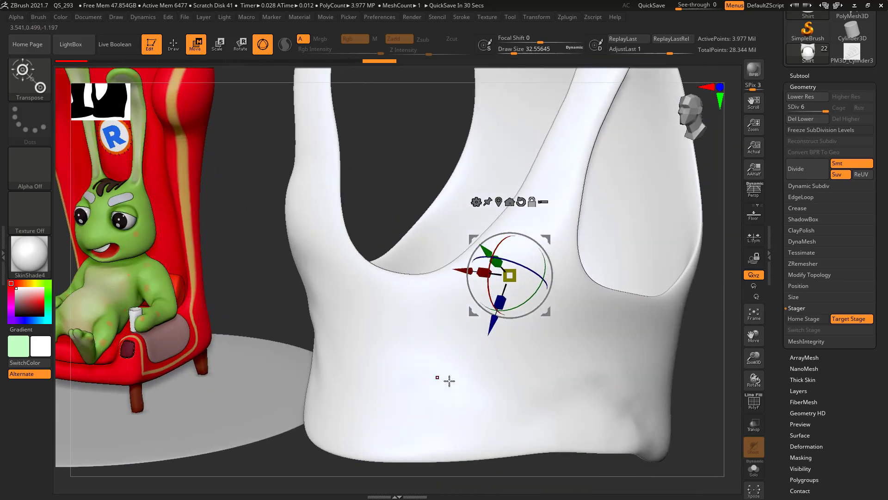
ctrl+right_drag(448, 381, 389, 361)
ctrl+right_drag(388, 403, 445, 451)
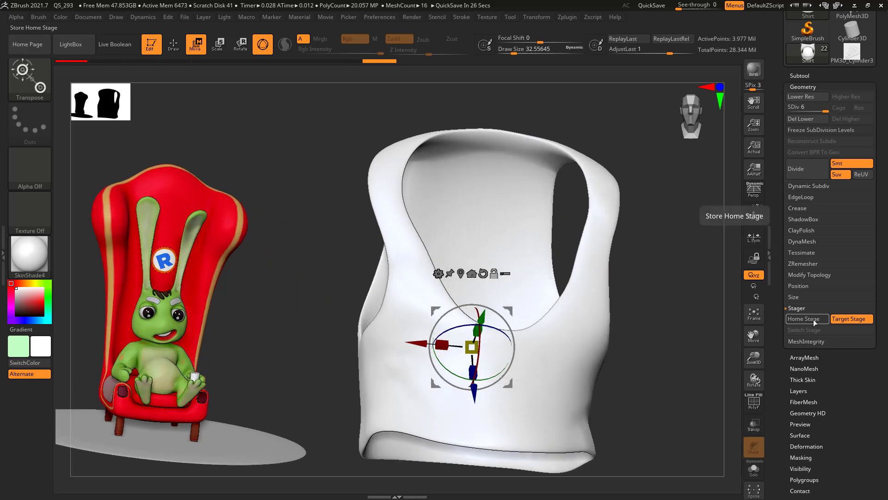
click(814, 319)
Step: Set the ClayBuildup brush to a Draw Size of about 140 and Z Intensity 2, undoing the test stroke on the shirt
click(173, 44)
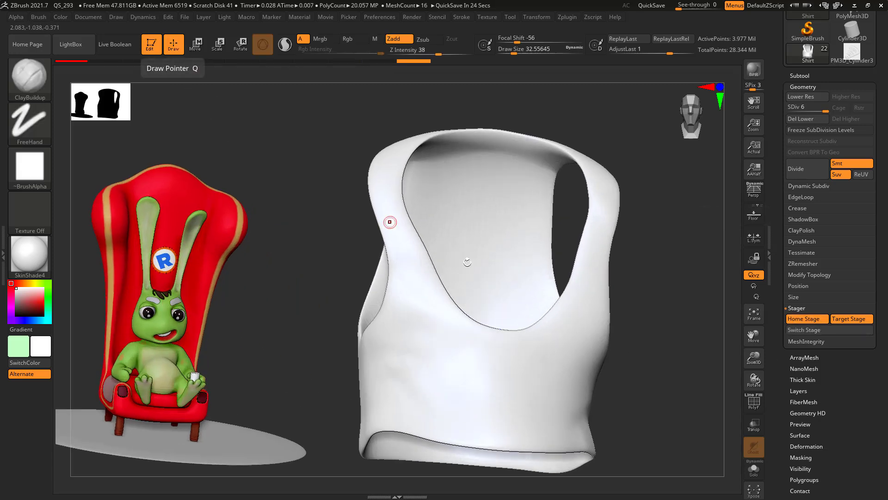
mouse_move(555, 366)
ctrl+right_down()
mouse_move(662, 389)
mouse_move(670, 402)
ctrl+right_up()
key(s)
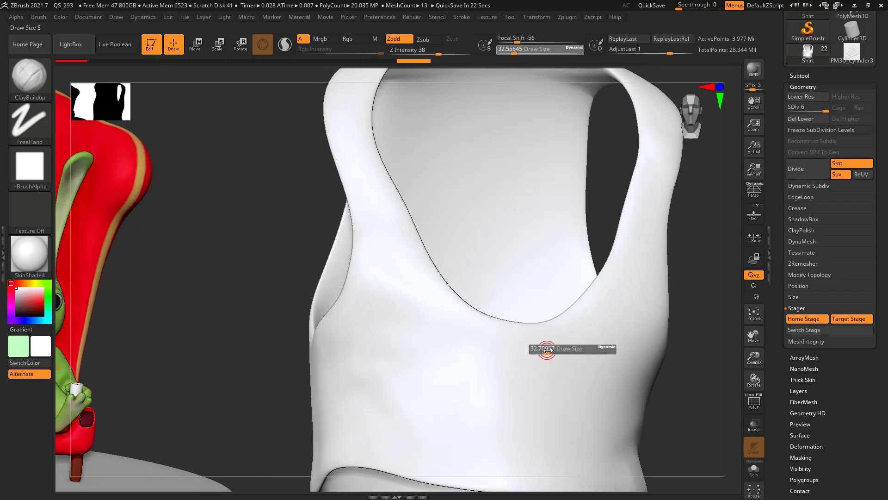
drag(545, 353, 561, 354)
drag(628, 280, 578, 358)
key(ctrl+z)
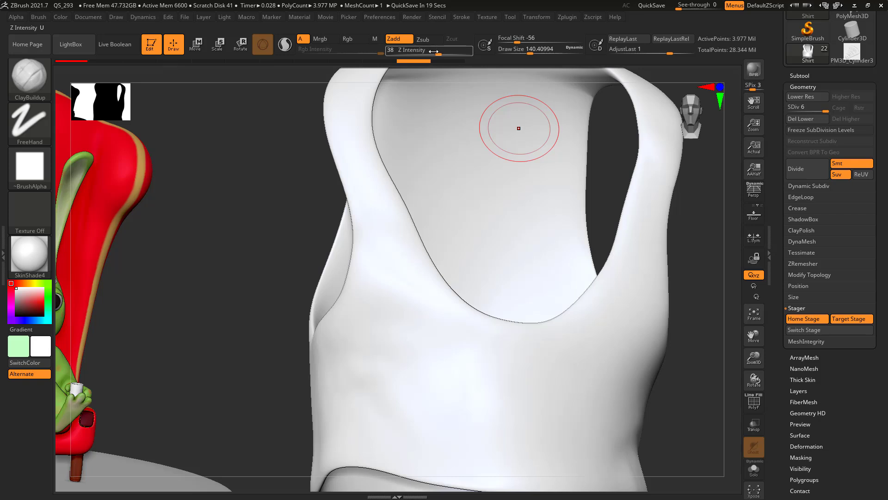
drag(434, 51, 400, 53)
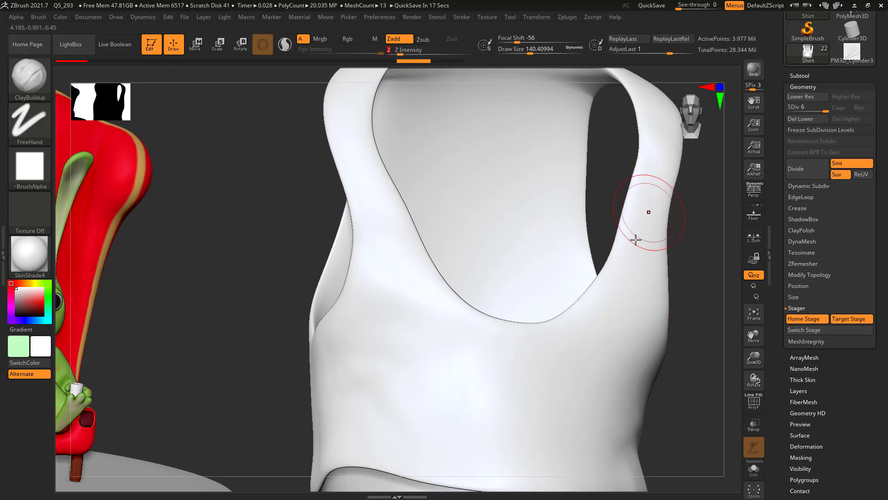
Step: Sculpt crossing diagonal wrinkles over the shirt's front, running from both armholes and the side down toward the hem
drag(653, 218, 499, 451)
drag(638, 287, 454, 460)
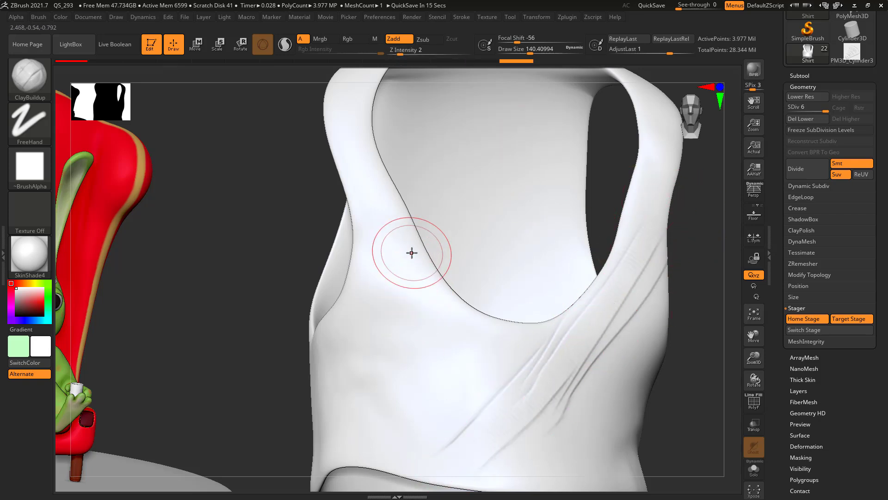
drag(412, 252, 541, 365)
drag(417, 321, 504, 442)
drag(403, 291, 541, 444)
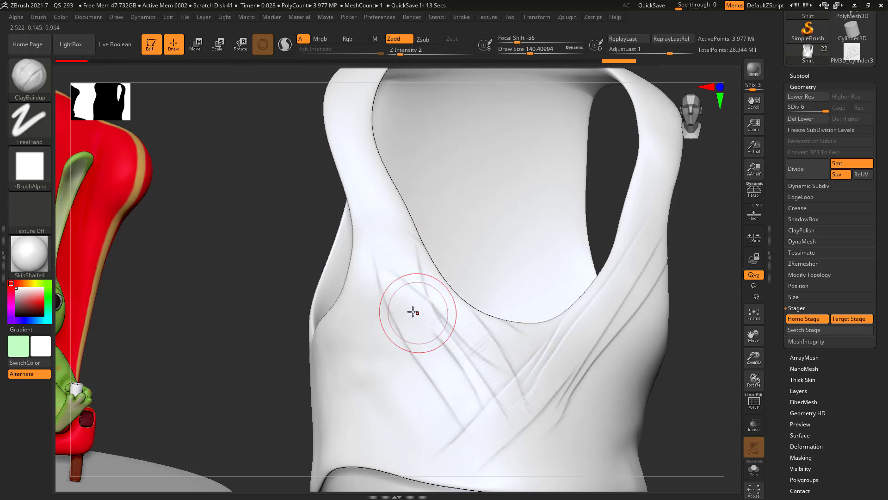
drag(386, 388, 456, 451)
drag(366, 376, 509, 436)
mouse_move(336, 363)
mouse_down()
mouse_move(358, 437)
mouse_move(491, 472)
mouse_up()
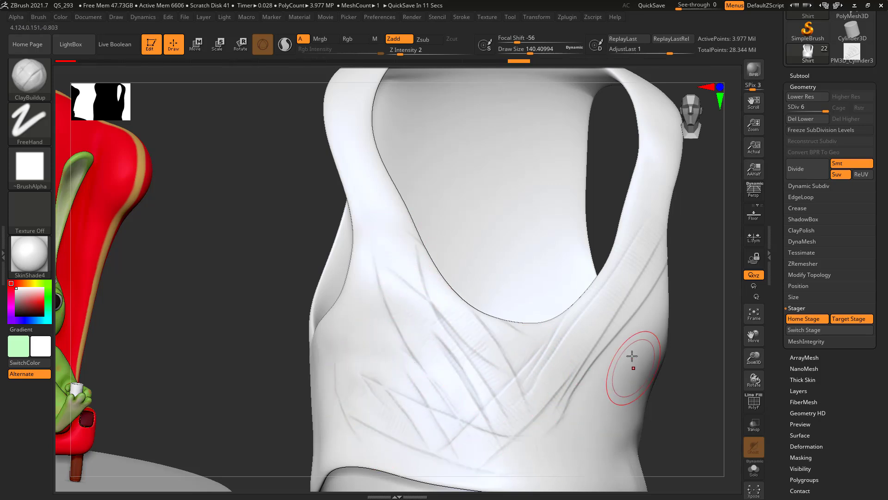
mouse_move(632, 356)
mouse_down()
mouse_move(562, 465)
mouse_move(567, 449)
mouse_up()
Step: Switch the shirt to its Target Stage and examine the sculpted wrinkles on the seated rabbit
alt+drag(715, 402, 618, 365)
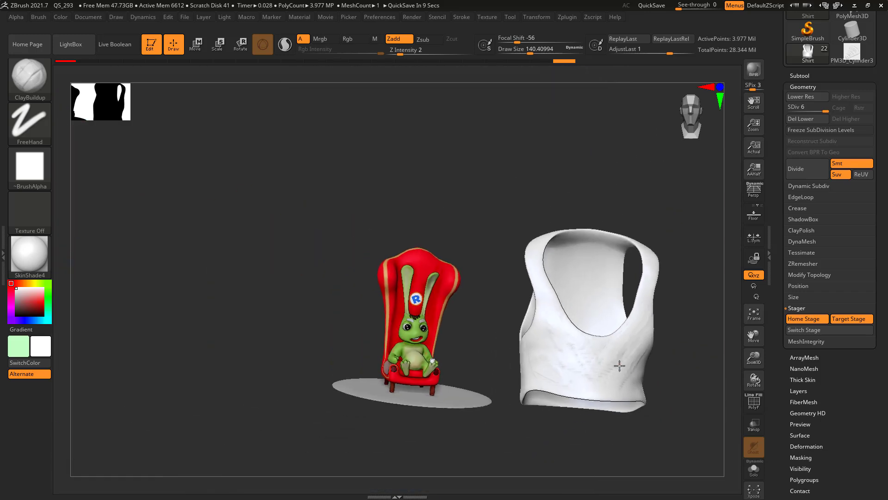
drag(682, 392, 730, 373)
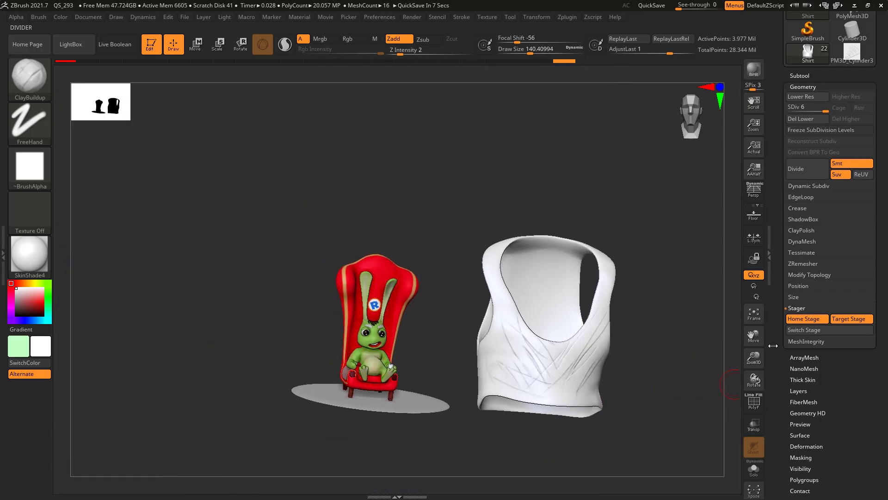
click(813, 330)
drag(694, 401, 488, 409)
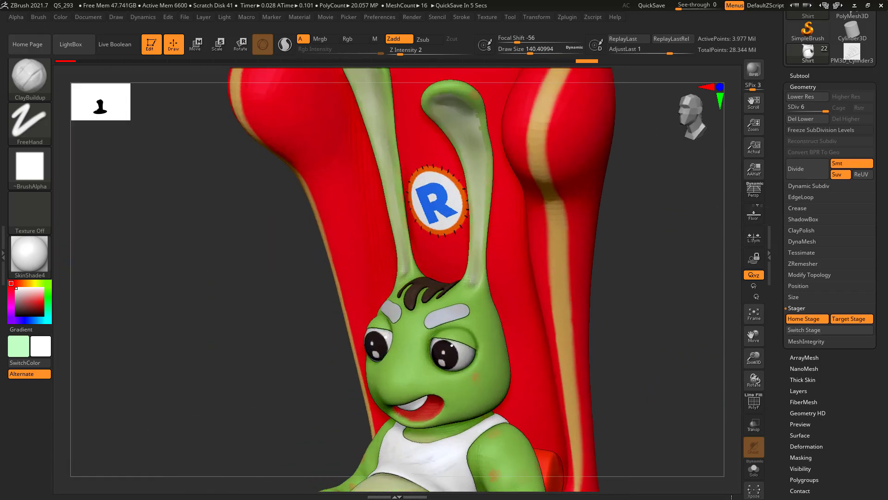
drag(666, 375, 517, 251)
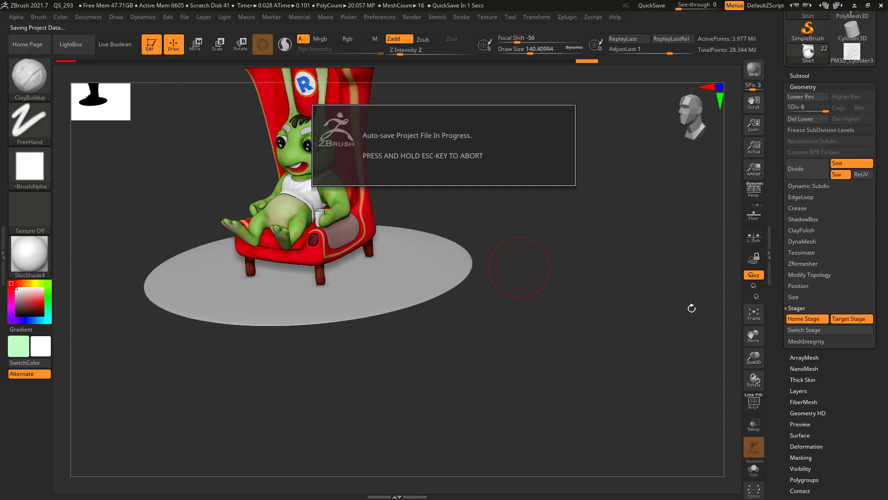
Step: Switch the shirt back to its Home Stage and sculpt horizontal folds along the hem and around the side
click(813, 330)
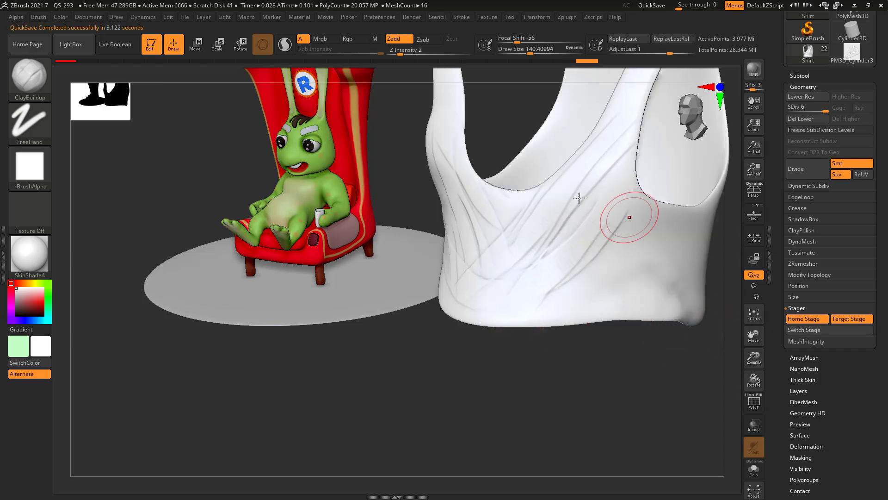
alt+drag(625, 369, 480, 371)
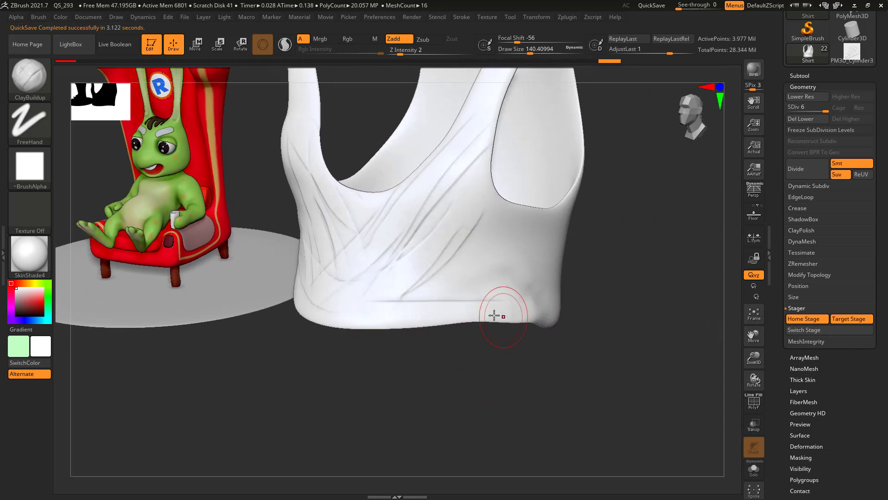
mouse_move(519, 308)
mouse_down()
mouse_move(406, 302)
mouse_move(377, 319)
mouse_up()
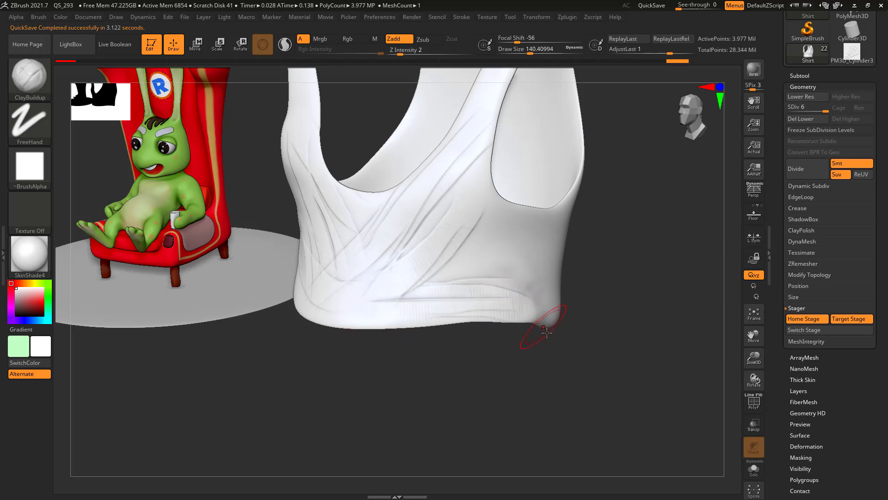
drag(547, 332, 521, 363)
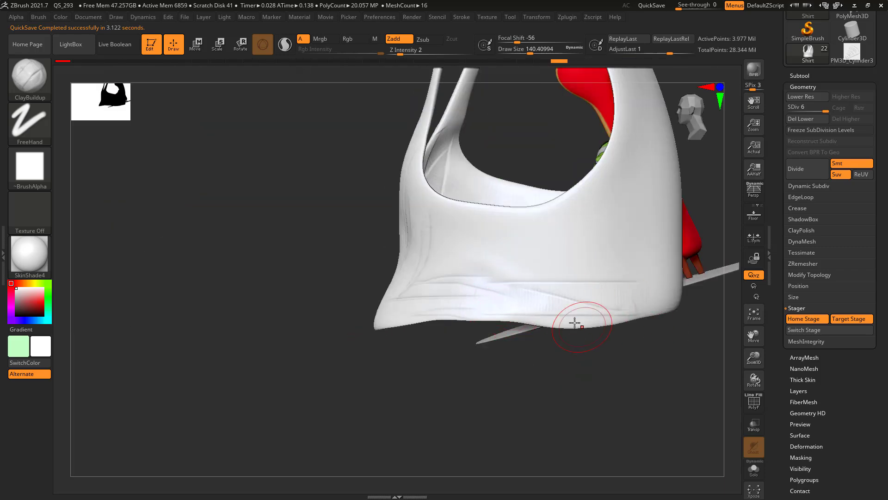
drag(625, 379, 476, 391)
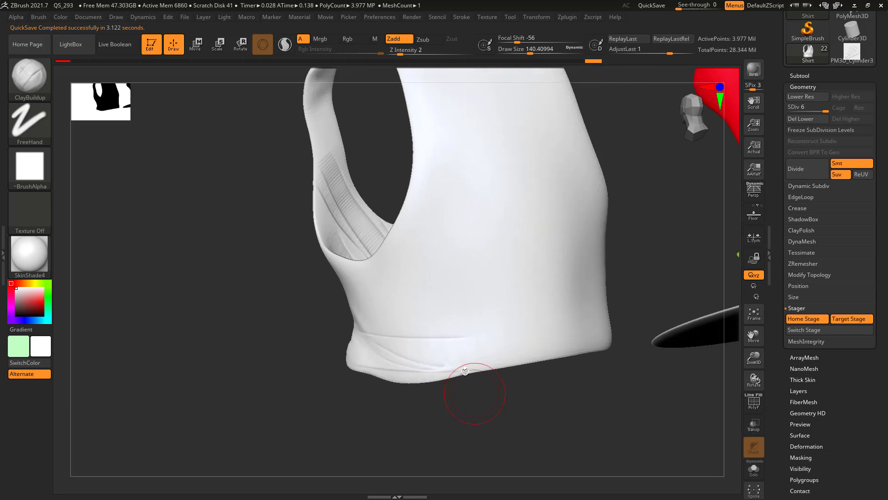
mouse_move(542, 339)
mouse_down()
mouse_move(440, 349)
mouse_move(512, 341)
mouse_up()
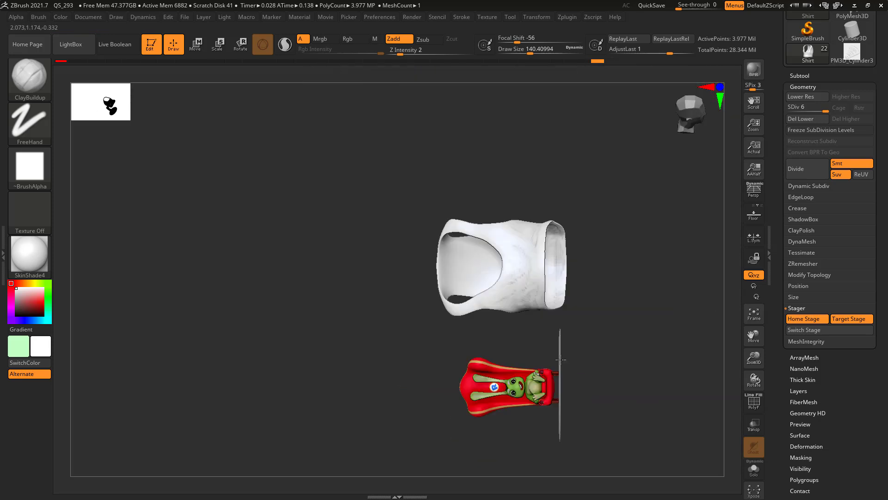
Step: Return the shirt with its hem folds to the Target Stage on the rabbit
mouse_move(652, 404)
mouse_down()
mouse_move(575, 416)
mouse_move(666, 407)
mouse_up()
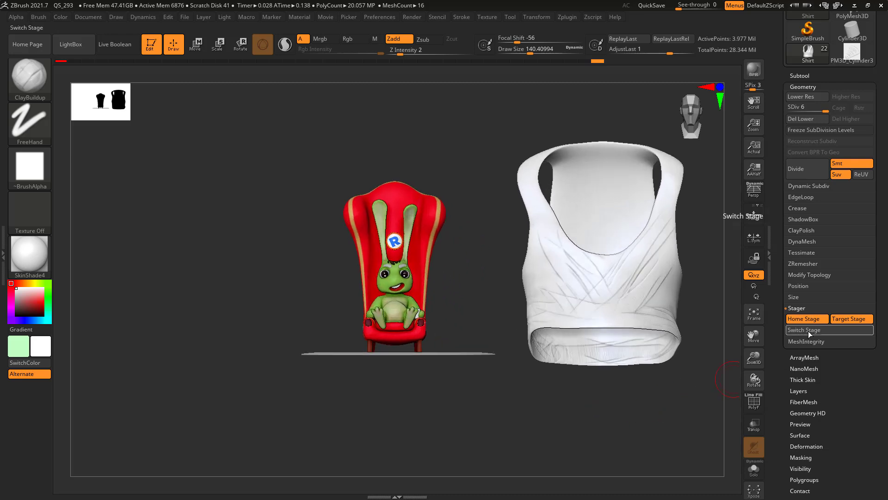
click(809, 331)
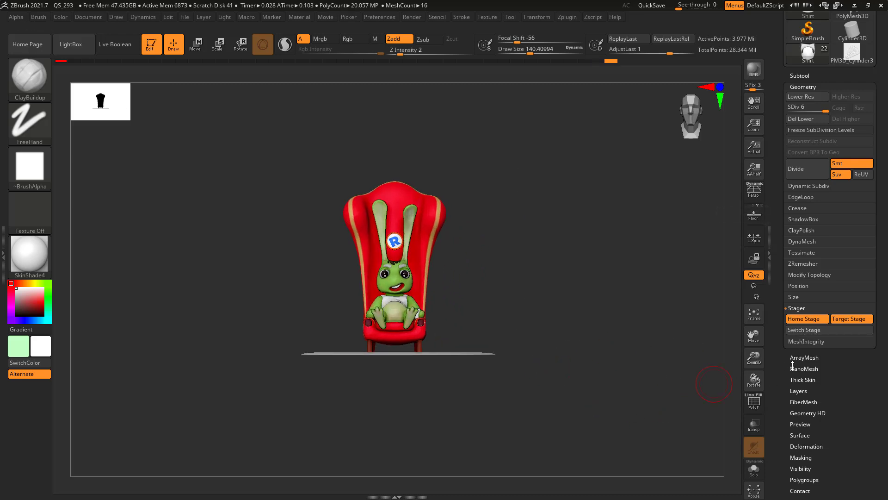